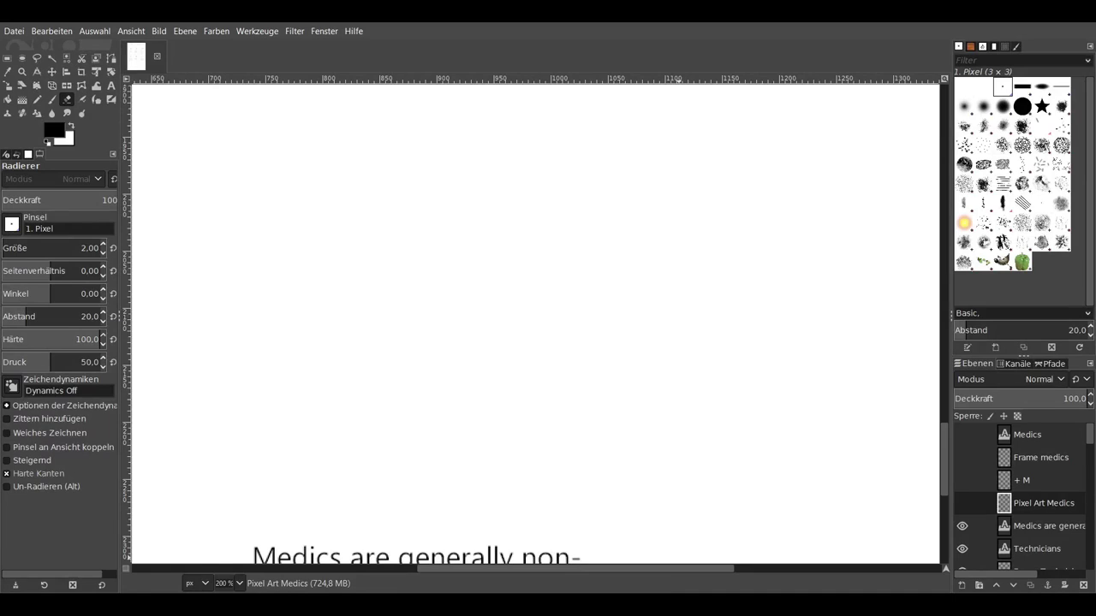
# Step: Unhide the Medics, Frame medics and Pixel Art Medics layers and turn on the pixel grid
pyautogui.click(962, 434)
pyautogui.click(963, 457)
pyautogui.click(962, 503)
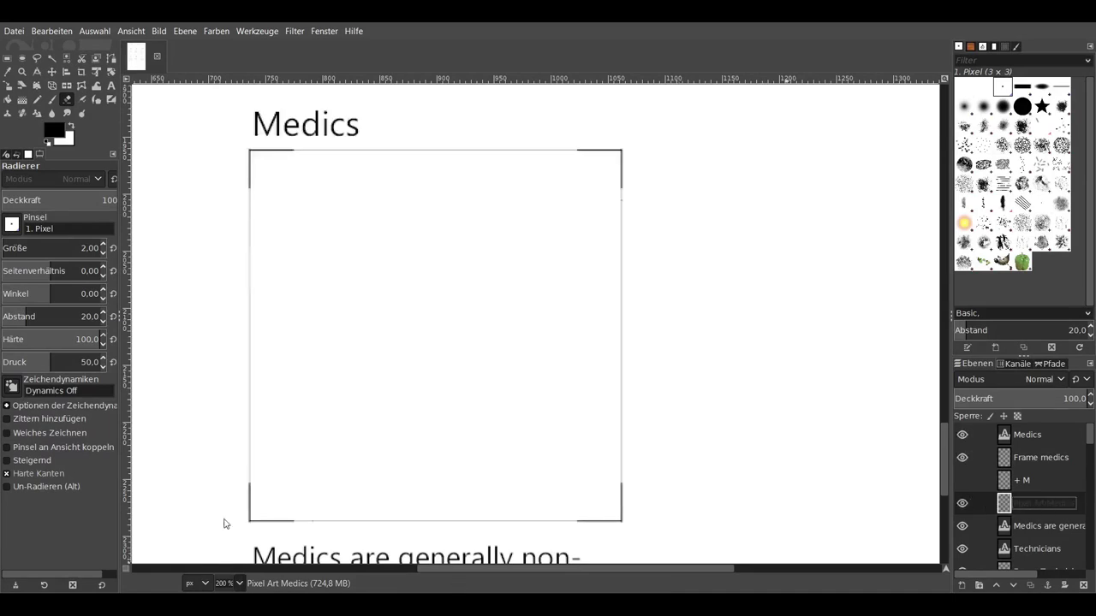
pyautogui.press('Return')
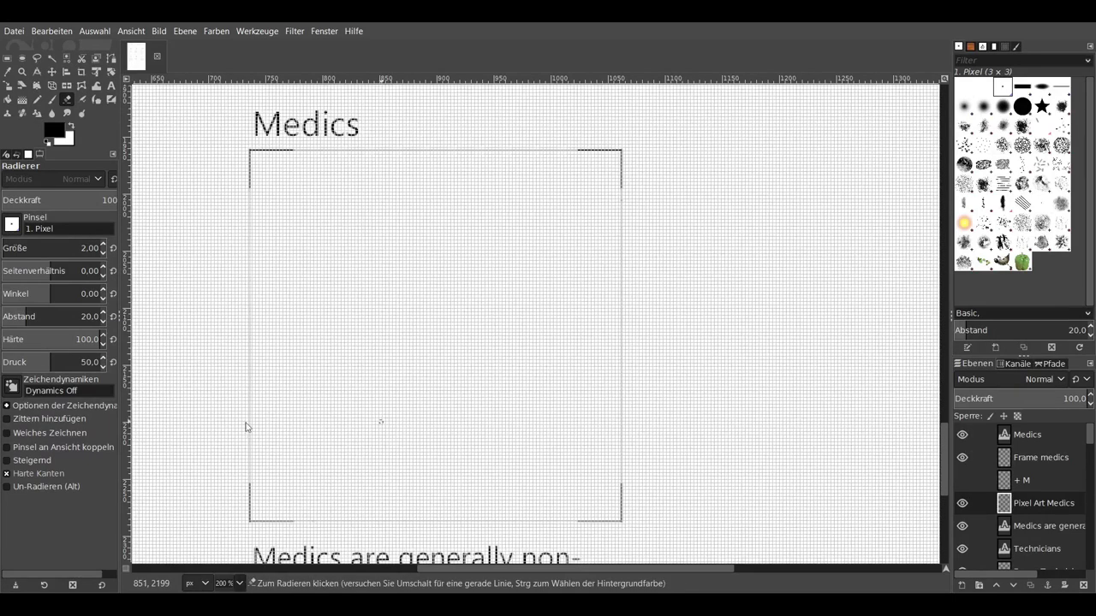
# Step: At 800% zoom, draw a closed 1 px black heart outline with the Pencil
pyautogui.press('4')
pyautogui.click(37, 99)
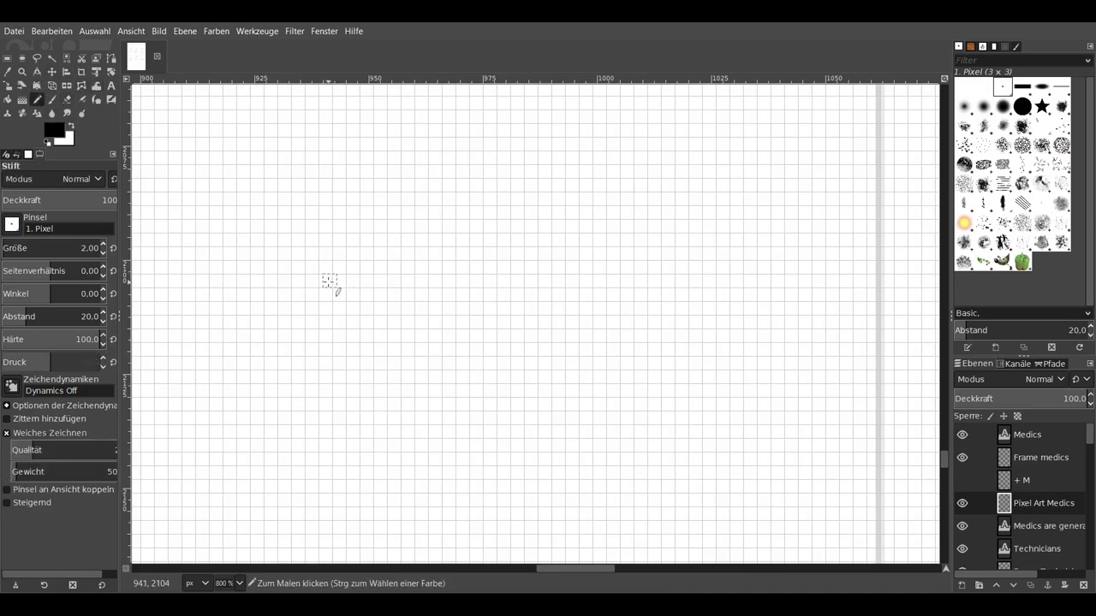
pyautogui.moveTo(329, 281)
pyautogui.mouseDown()
pyautogui.moveTo(416, 294)
pyautogui.moveTo(404, 308)
pyautogui.moveTo(432, 281)
pyautogui.moveTo(490, 326)
pyautogui.mouseUp()
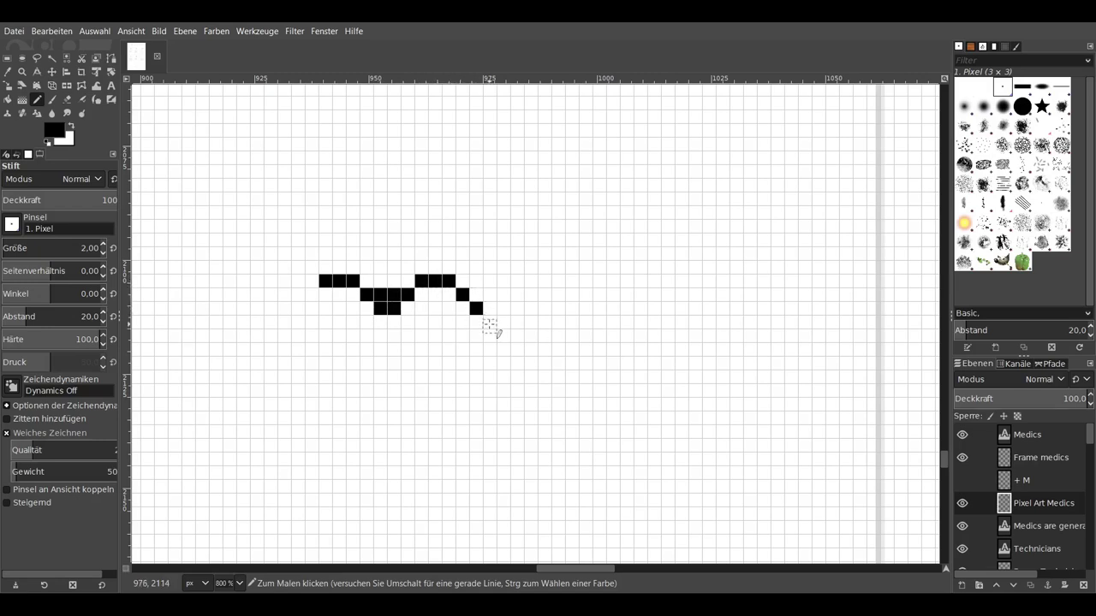
pyautogui.moveTo(308, 294)
pyautogui.mouseDown()
pyautogui.moveTo(283, 322)
pyautogui.moveTo(287, 384)
pyautogui.moveTo(353, 445)
pyautogui.mouseUp()
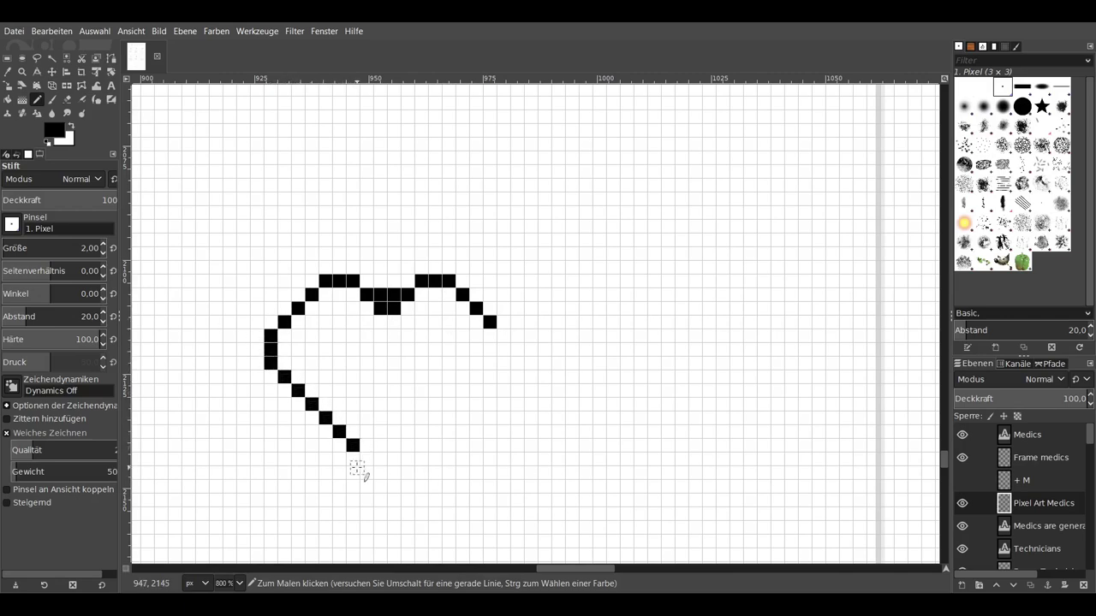
pyautogui.moveTo(498, 340)
pyautogui.mouseDown()
pyautogui.moveTo(491, 380)
pyautogui.moveTo(387, 476)
pyautogui.mouseUp()
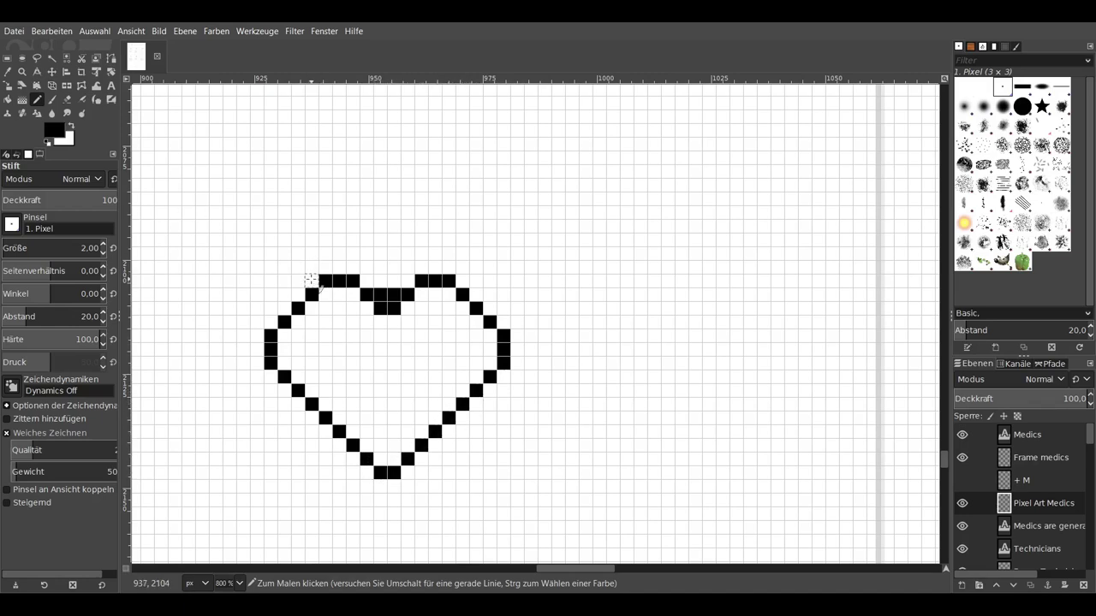
pyautogui.moveTo(379, 280); pyautogui.dragTo(442, 281)
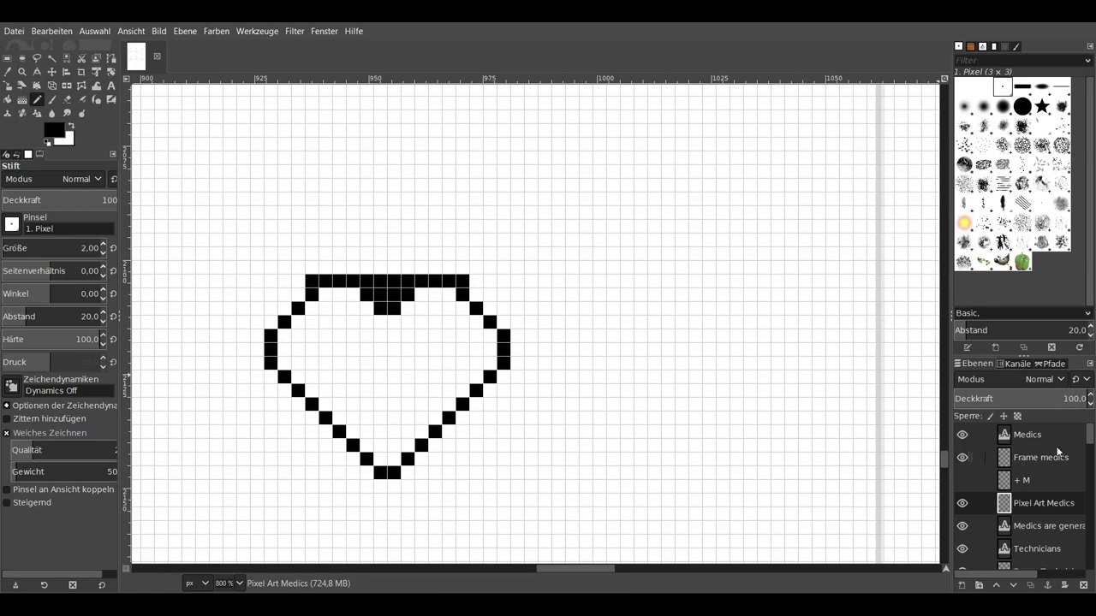
# Step: Add a new layer named Circle and hide the Pixel Art Medics layer
pyautogui.hotkey('shift', 'ctrl', 'n')
pyautogui.press('Return')
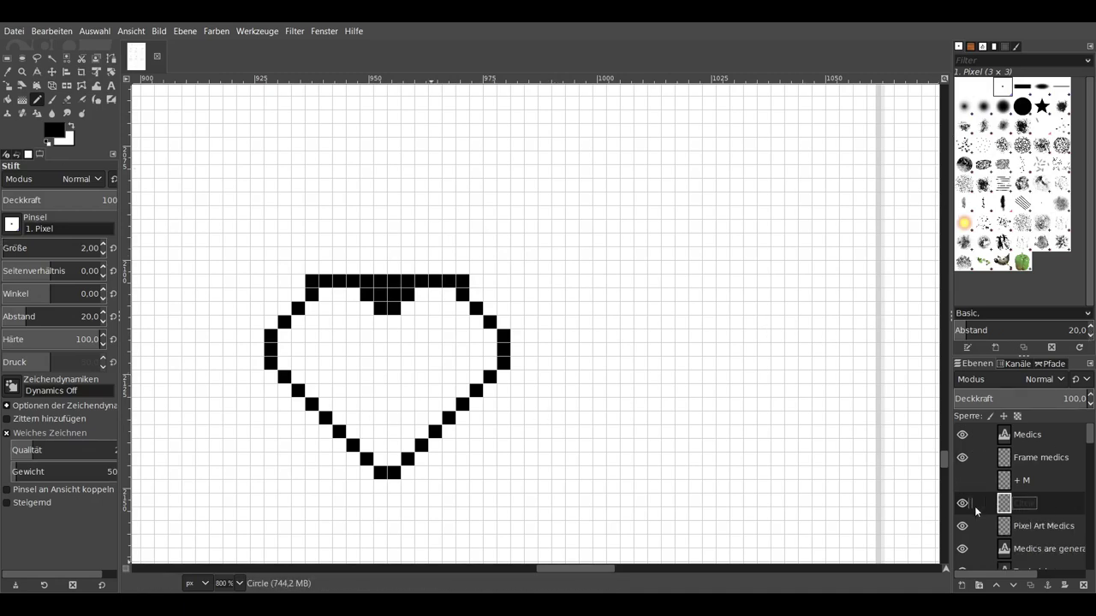
pyautogui.click(962, 526)
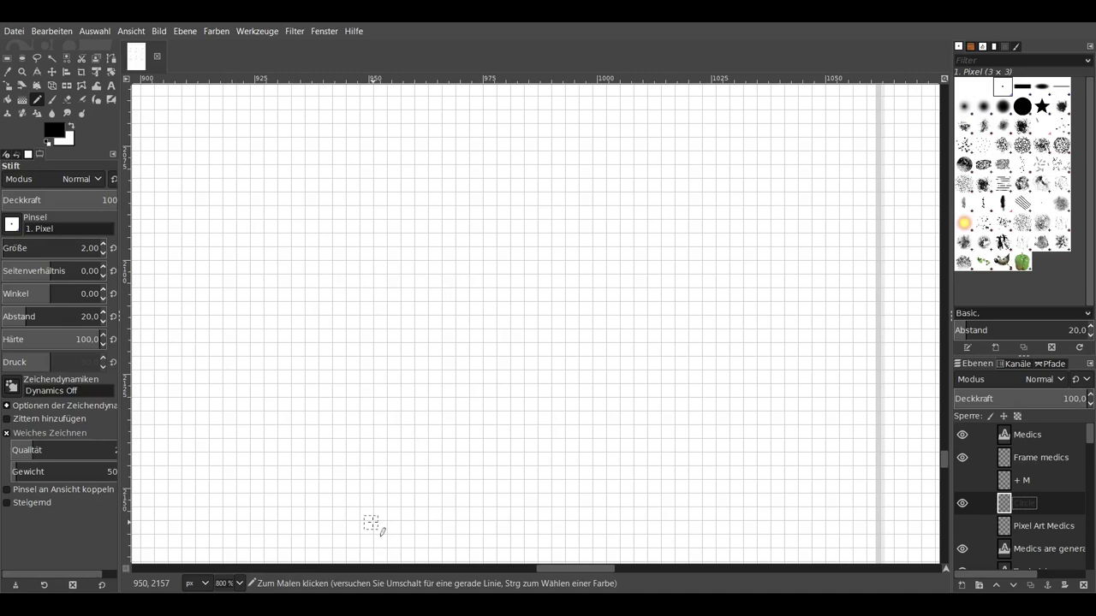
# Step: Pencil the circle's flat top edge and its arcs down both sides
pyautogui.moveTo(325, 239); pyautogui.dragTo(452, 240)
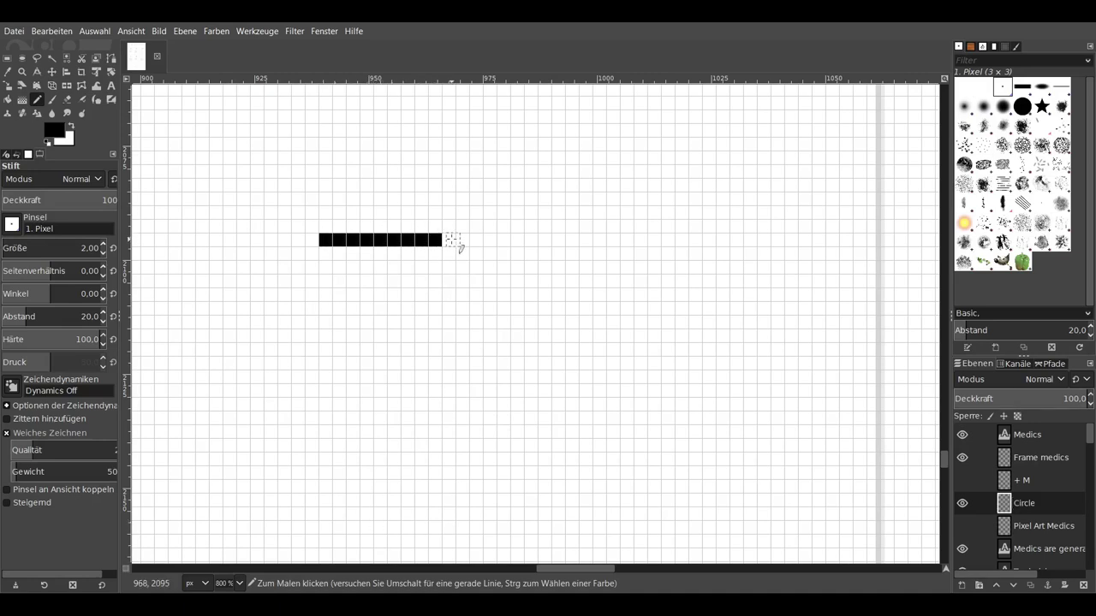
pyautogui.moveTo(463, 253); pyautogui.dragTo(490, 253)
pyautogui.moveTo(312, 254); pyautogui.dragTo(257, 267)
pyautogui.moveTo(504, 267); pyautogui.dragTo(544, 280)
pyautogui.moveTo(243, 281); pyautogui.dragTo(202, 309)
pyautogui.click(175, 322)
pyautogui.moveTo(558, 295); pyautogui.dragTo(613, 350)
pyautogui.click(626, 363)
pyautogui.moveTo(161, 335); pyautogui.dragTo(161, 350)
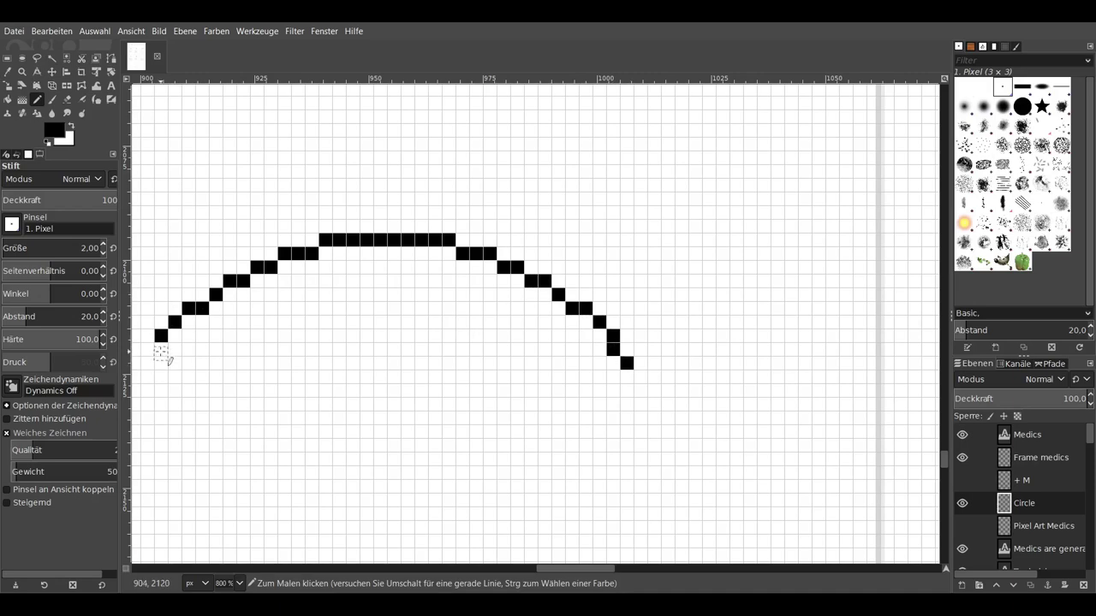
pyautogui.click(147, 363)
pyautogui.moveTo(184, 276); pyautogui.dragTo(171, 317)
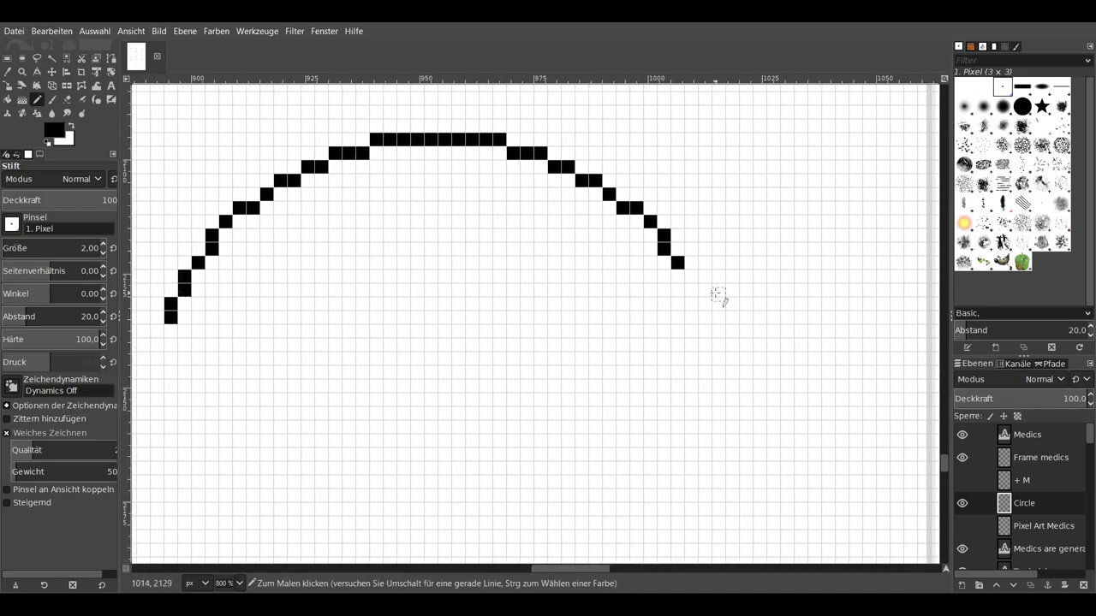
pyautogui.moveTo(691, 276)
pyautogui.mouseDown()
pyautogui.moveTo(719, 345)
pyautogui.moveTo(732, 481)
pyautogui.mouseUp()
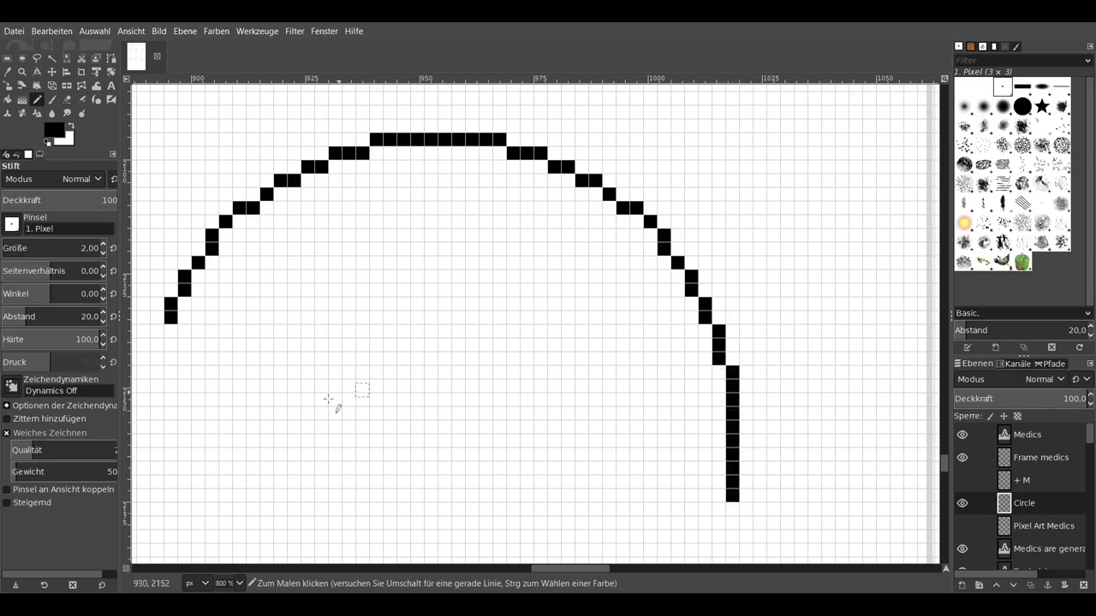
# Step: Finish the circle's lower left side and bottom curve to close the outline
pyautogui.scroll(-2, 328, 399)
pyautogui.hscroll(-3, 328, 399)
pyautogui.moveTo(283, 266); pyautogui.dragTo(267, 395)
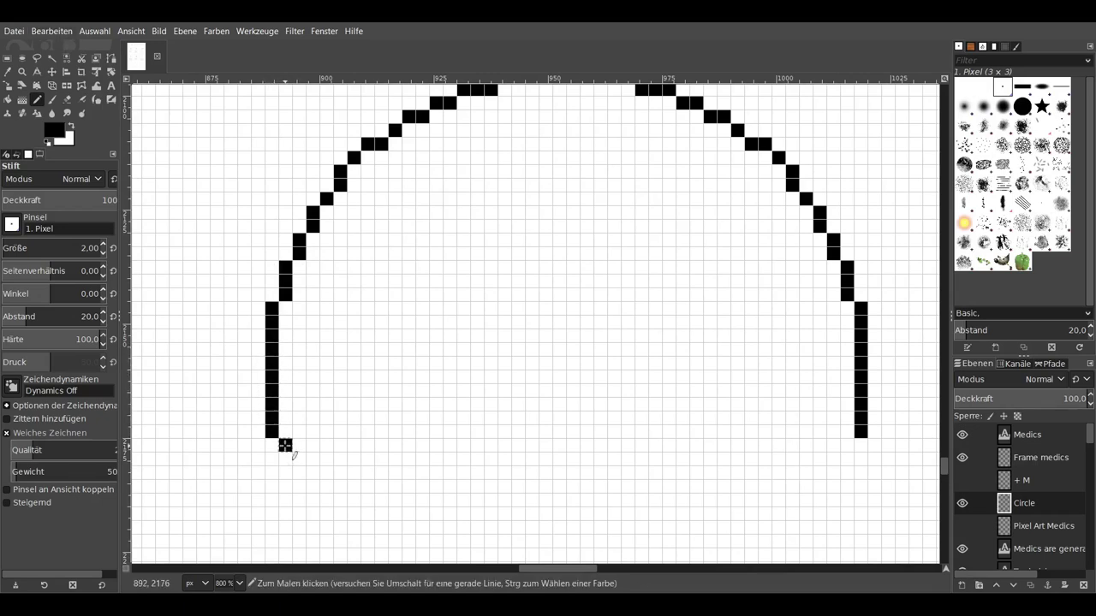
pyautogui.moveTo(285, 445)
pyautogui.mouseDown()
pyautogui.moveTo(318, 531)
pyautogui.moveTo(364, 538)
pyautogui.mouseUp()
pyautogui.scroll(-2, 318, 518)
pyautogui.hscroll(1, 318, 518)
pyautogui.scroll(-2, 364, 538)
pyautogui.moveTo(340, 443)
pyautogui.mouseDown()
pyautogui.moveTo(411, 506)
pyautogui.moveTo(600, 510)
pyautogui.moveTo(677, 475)
pyautogui.moveTo(724, 436)
pyautogui.moveTo(809, 292)
pyautogui.mouseUp()
pyautogui.scroll(2, 812, 402)
pyautogui.hscroll(1, 812, 402)
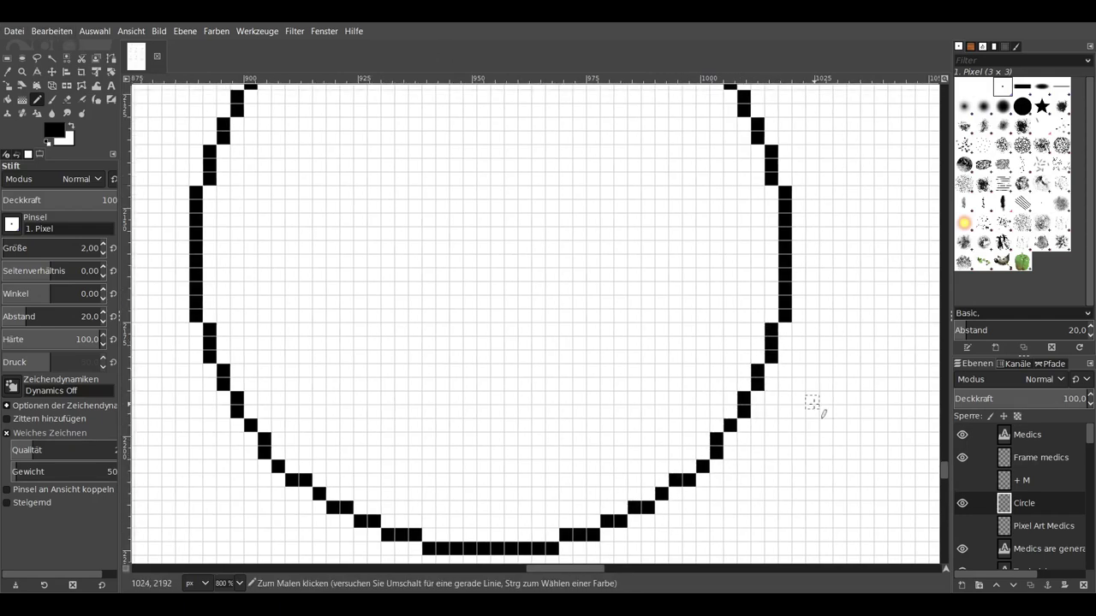
pyautogui.scroll(2, 812, 402)
pyautogui.scroll(2, 854, 420)
pyautogui.scroll(1, 823, 460)
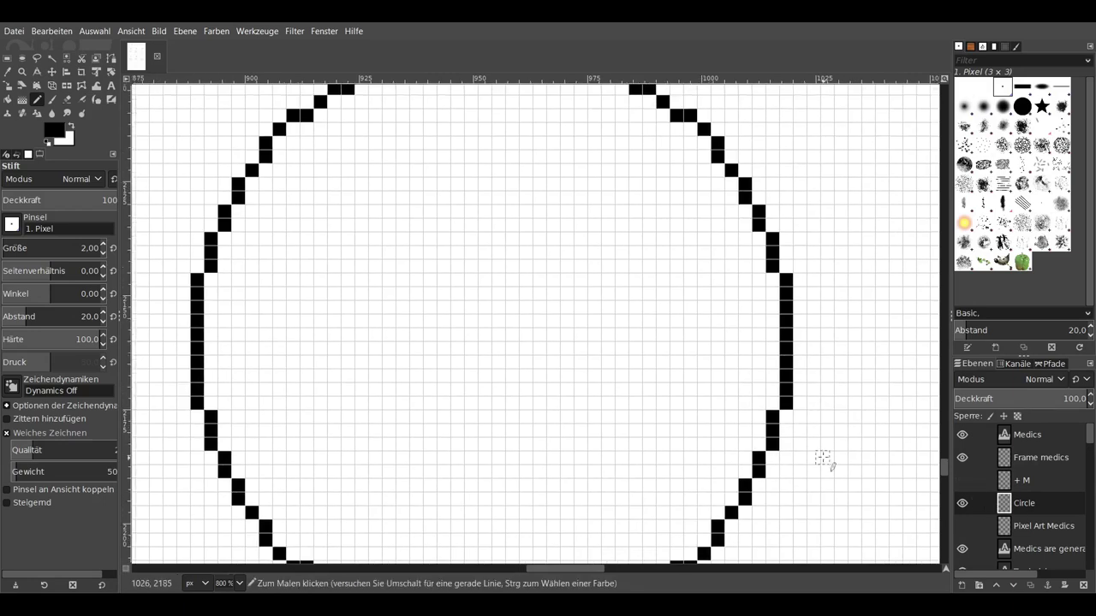
pyautogui.scroll(3, 197, 334)
pyautogui.hscroll(-1, 198, 334)
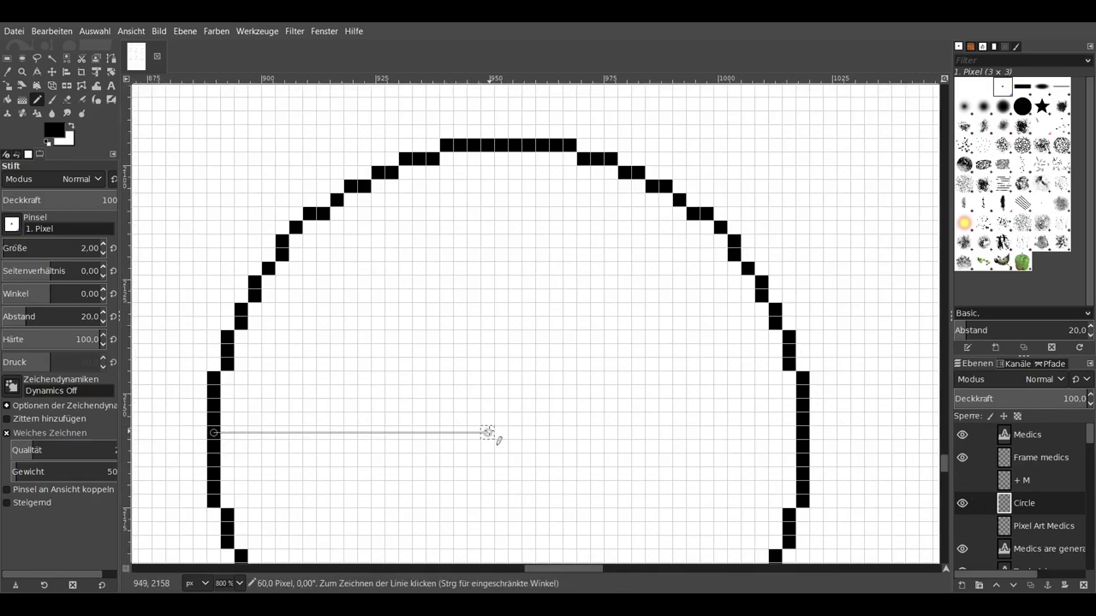
# Step: Shift-click straight vertical and horizontal pencil lines across the circle
pyautogui.keyDown('shift'); pyautogui.click(500, 432); pyautogui.keyUp('shift')
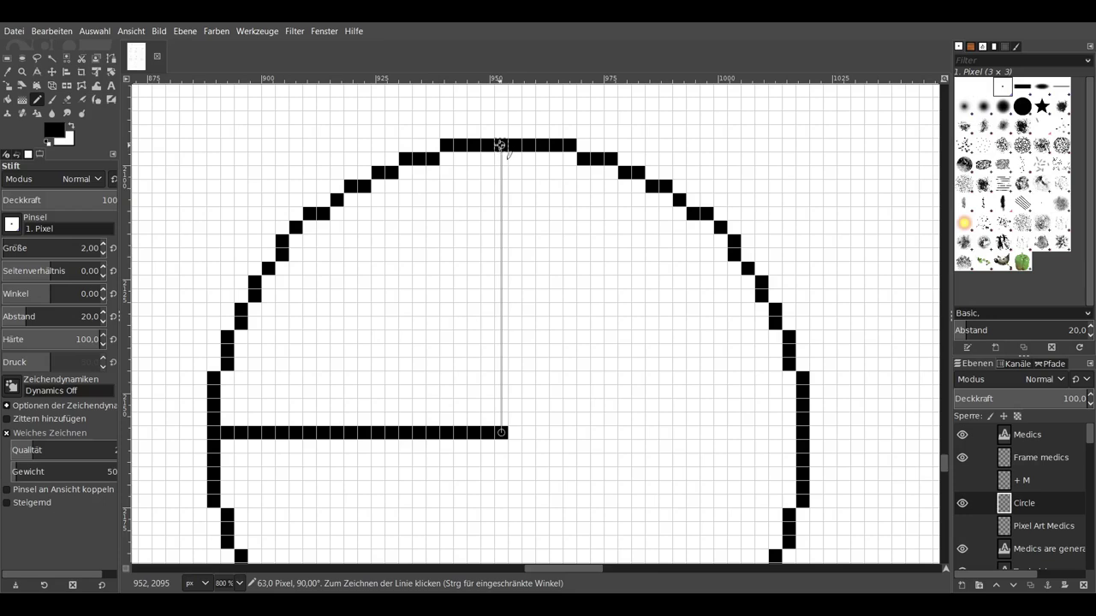
pyautogui.keyDown('shift'); pyautogui.click(501, 144); pyautogui.keyUp('shift')
pyautogui.scroll(-7, 519, 371)
pyautogui.keyDown('shift'); pyautogui.click(511, 518); pyautogui.keyUp('shift')
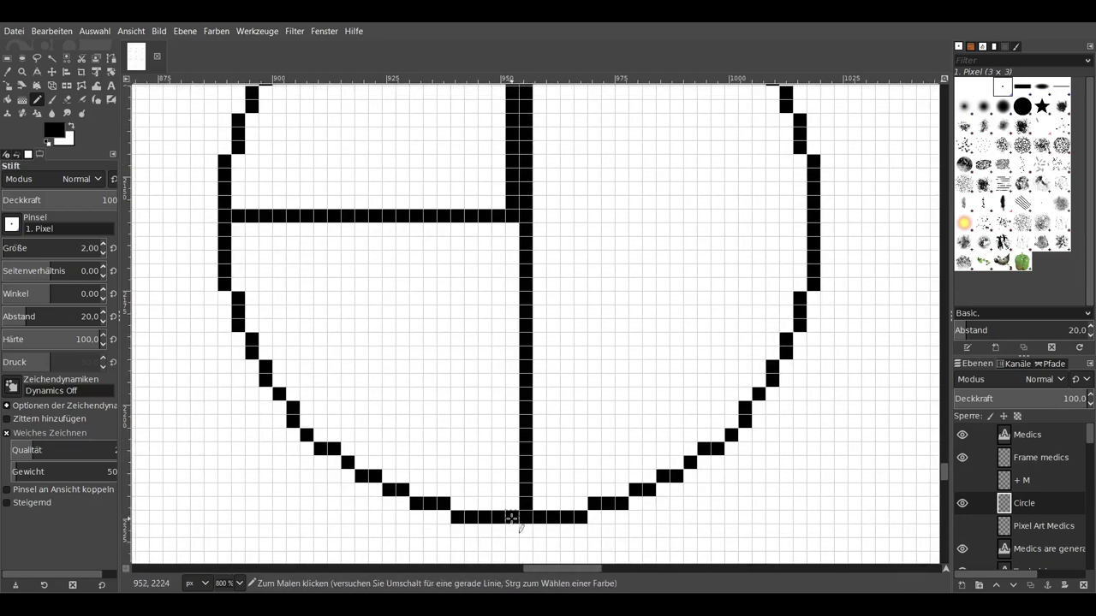
pyautogui.scroll(2, 579, 277)
pyautogui.click(231, 288)
pyautogui.keyDown('shift'); pyautogui.click(817, 288); pyautogui.keyUp('shift')
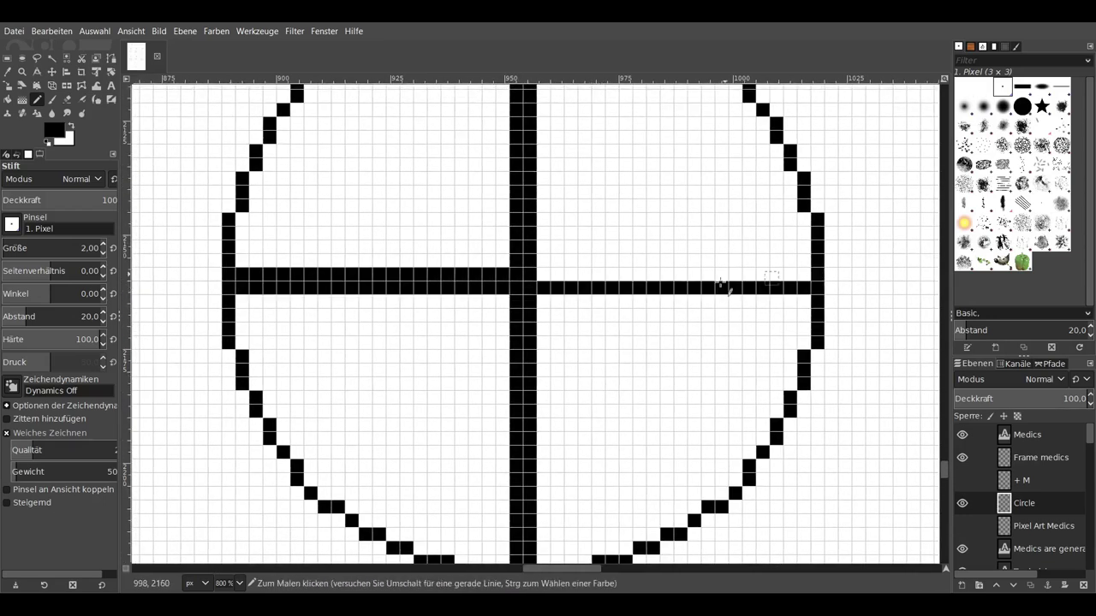
# Step: Extend the crossing lines past the circle's right, top, left and bottom edges
pyautogui.hscroll(2, 668, 388)
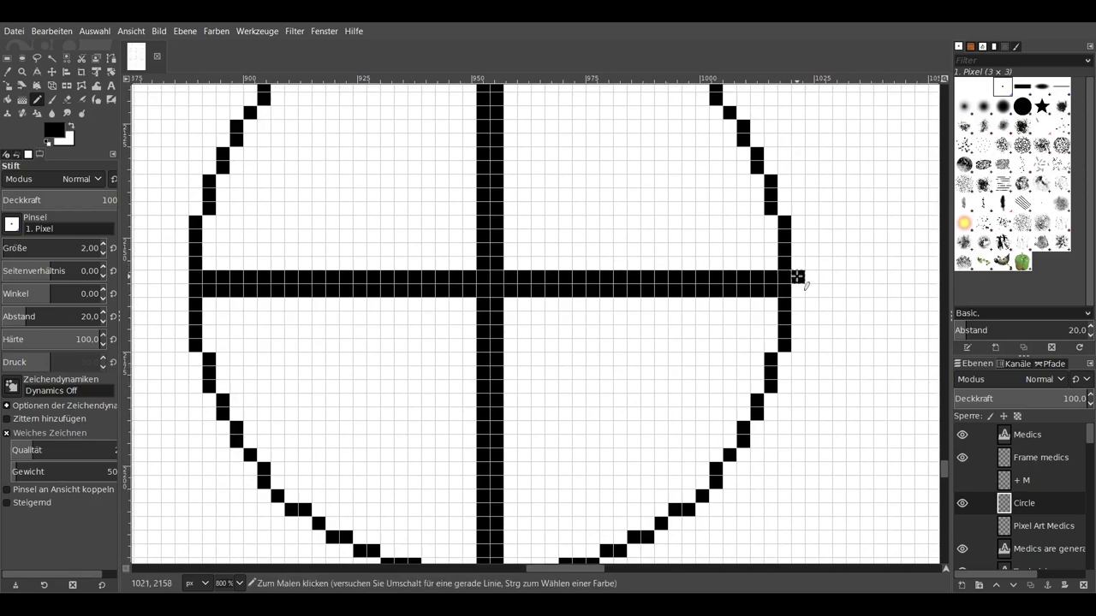
pyautogui.moveTo(797, 276); pyautogui.dragTo(843, 289)
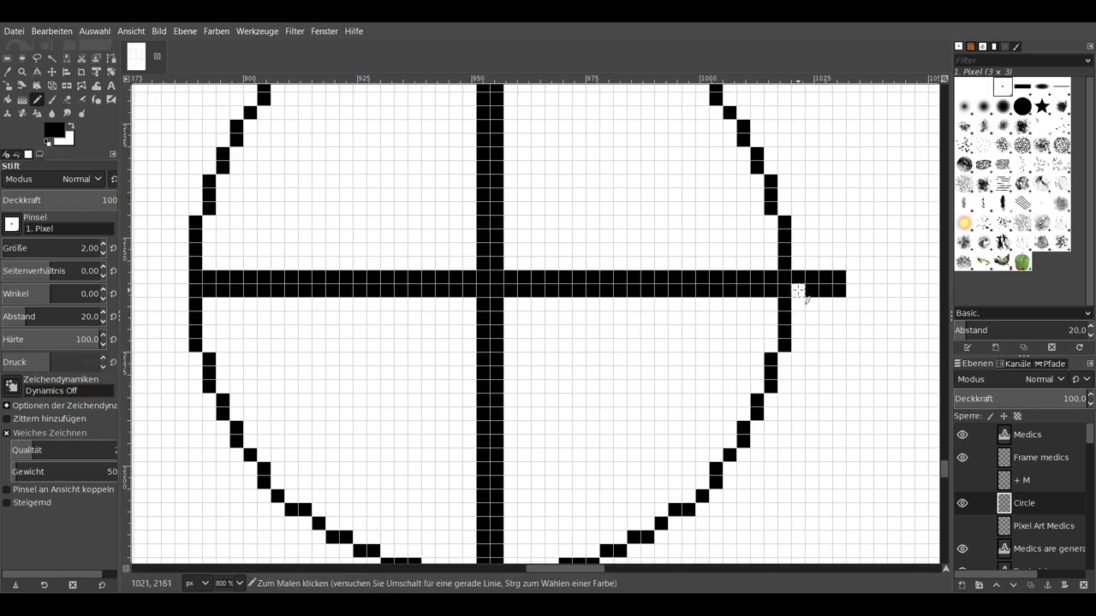
pyautogui.scroll(5, 584, 203)
pyautogui.hscroll(-1, 584, 203)
pyautogui.moveTo(518, 127); pyautogui.dragTo(517, 99)
pyautogui.scroll(3, 517, 100)
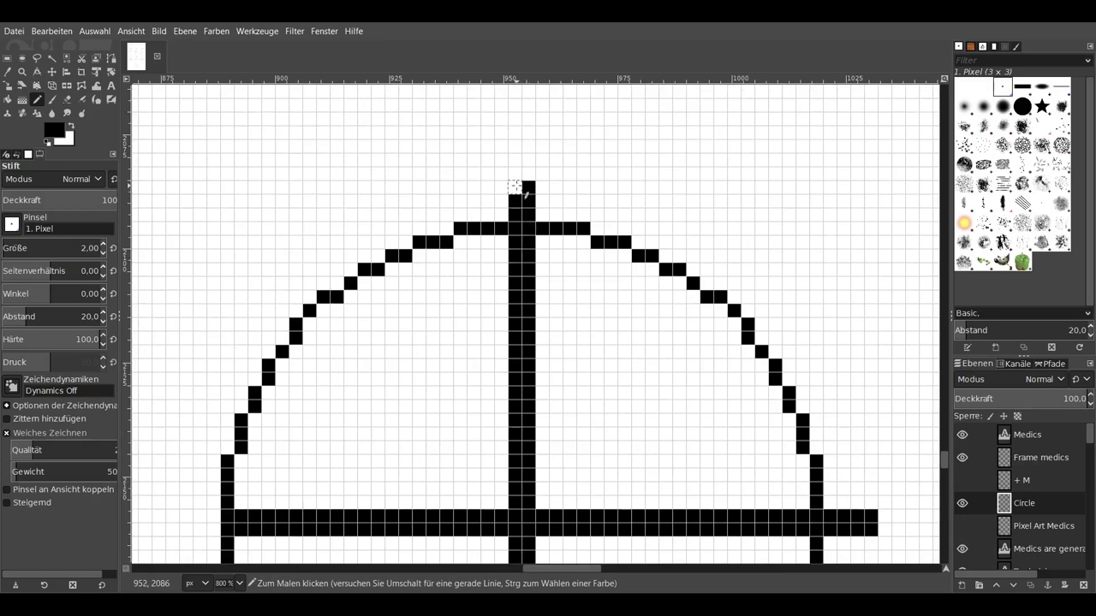
pyautogui.scroll(-10, 528, 172)
pyautogui.hscroll(-5, 528, 172)
pyautogui.moveTo(381, 243); pyautogui.dragTo(320, 241)
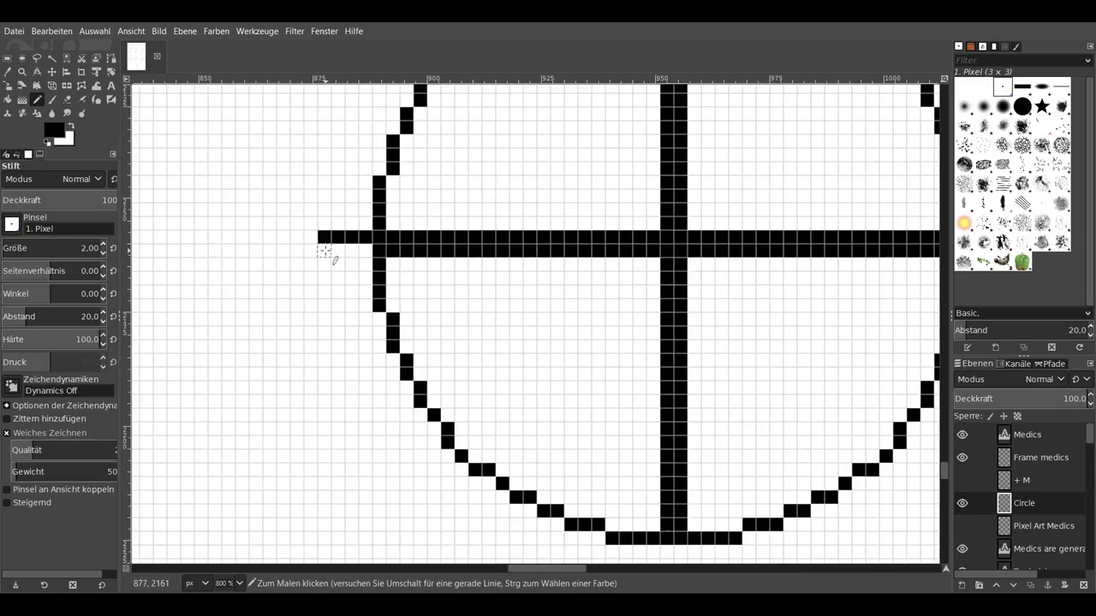
pyautogui.scroll(-8, 591, 345)
pyautogui.hscroll(3, 591, 345)
pyautogui.moveTo(592, 343)
pyautogui.mouseDown()
pyautogui.moveTo(592, 379)
pyautogui.moveTo(607, 366)
pyautogui.moveTo(603, 326)
pyautogui.mouseUp()
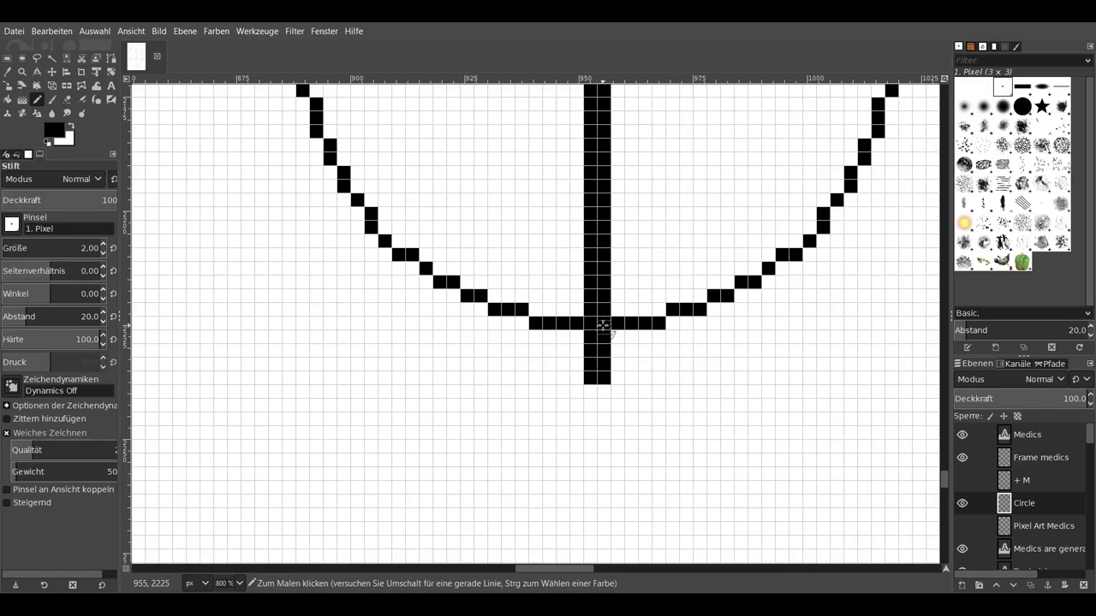
# Step: Lengthen the bottom bar to the left and right
pyautogui.moveTo(558, 377); pyautogui.dragTo(538, 377)
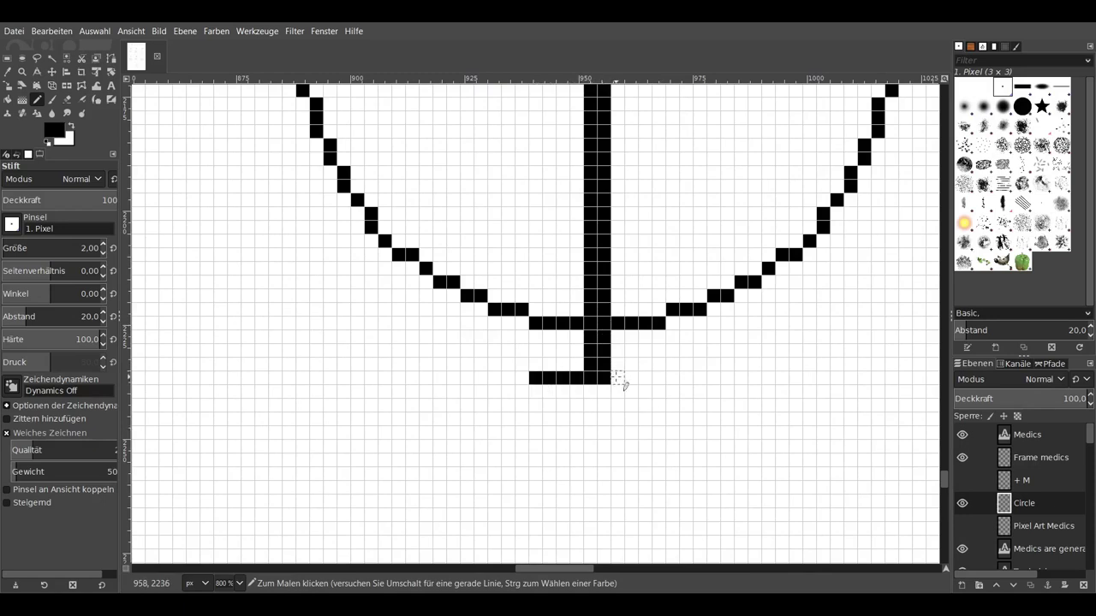
pyautogui.moveTo(618, 380); pyautogui.dragTo(660, 379)
pyautogui.scroll(3, 773, 419)
pyautogui.scroll(-4, 745, 398)
pyautogui.scroll(4, 727, 379)
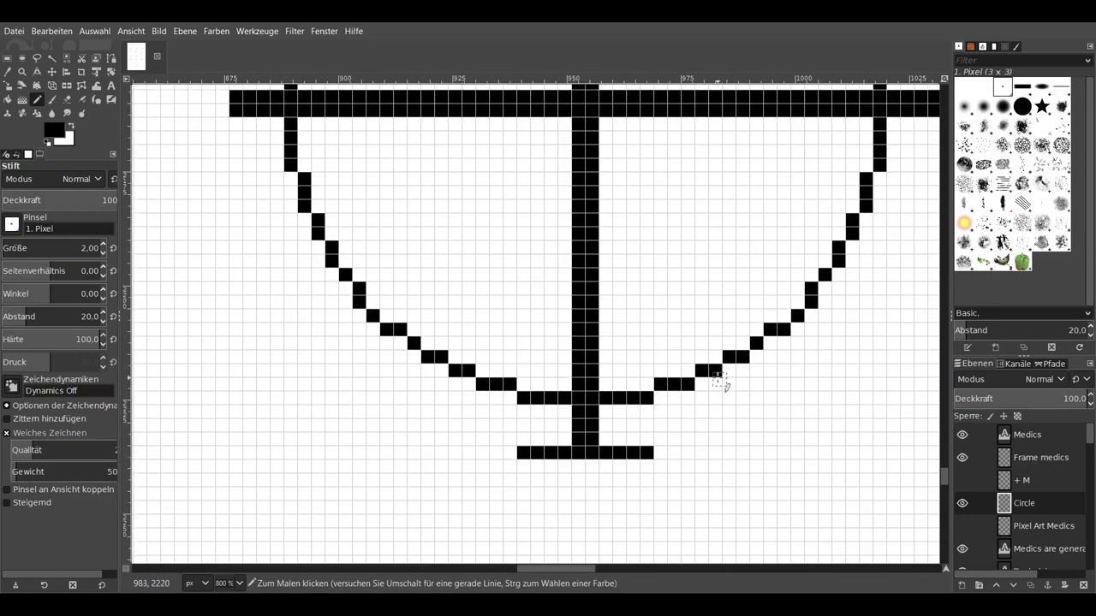
# Step: Add a vertical line up from the bottom bar's end and a horizontal line to the right
pyautogui.press('3')
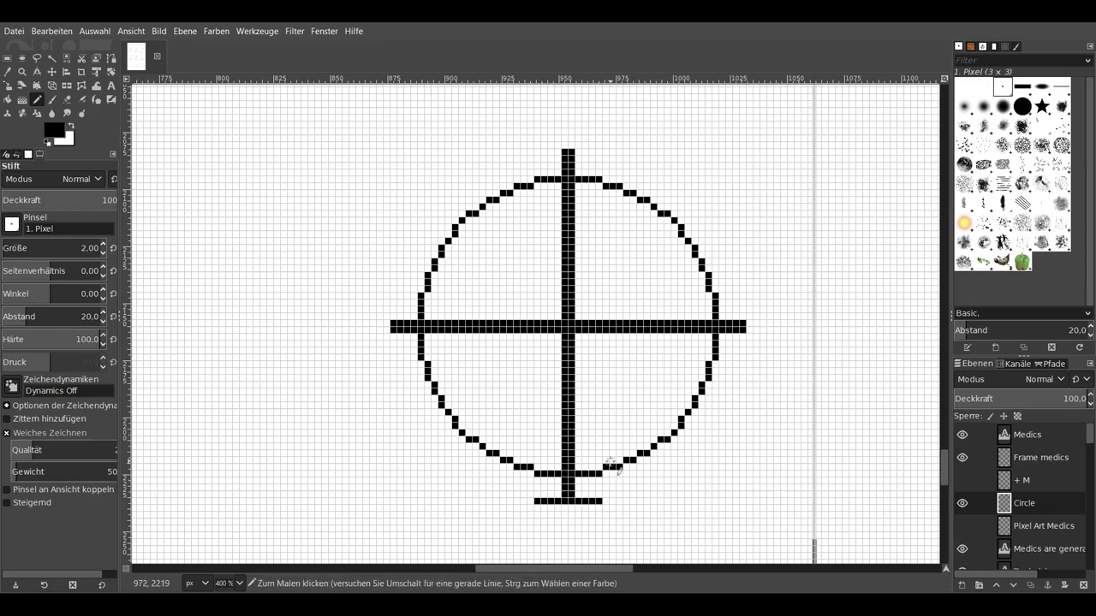
pyautogui.keyDown('shift'); pyautogui.click(599, 357); pyautogui.keyUp('shift')
pyautogui.keyDown('shift'); pyautogui.click(746, 357); pyautogui.keyUp('shift')
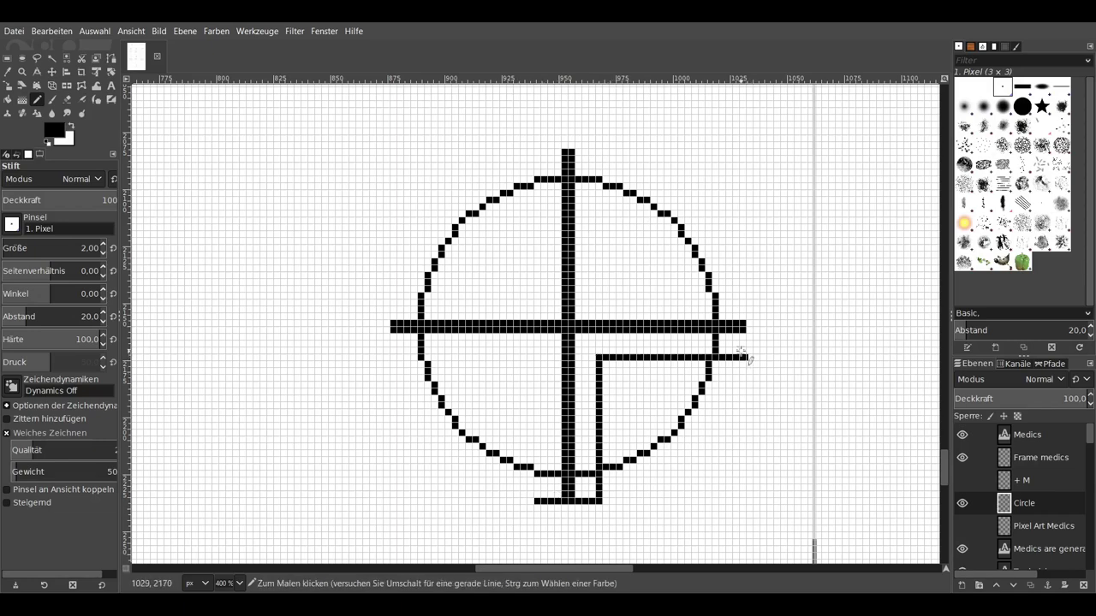
pyautogui.hotkey('ctrl', 'z')
pyautogui.hotkey('ctrl', 'y')
pyautogui.keyDown('ctrl'); pyautogui.scroll(2, 746, 313); pyautogui.keyUp('ctrl')
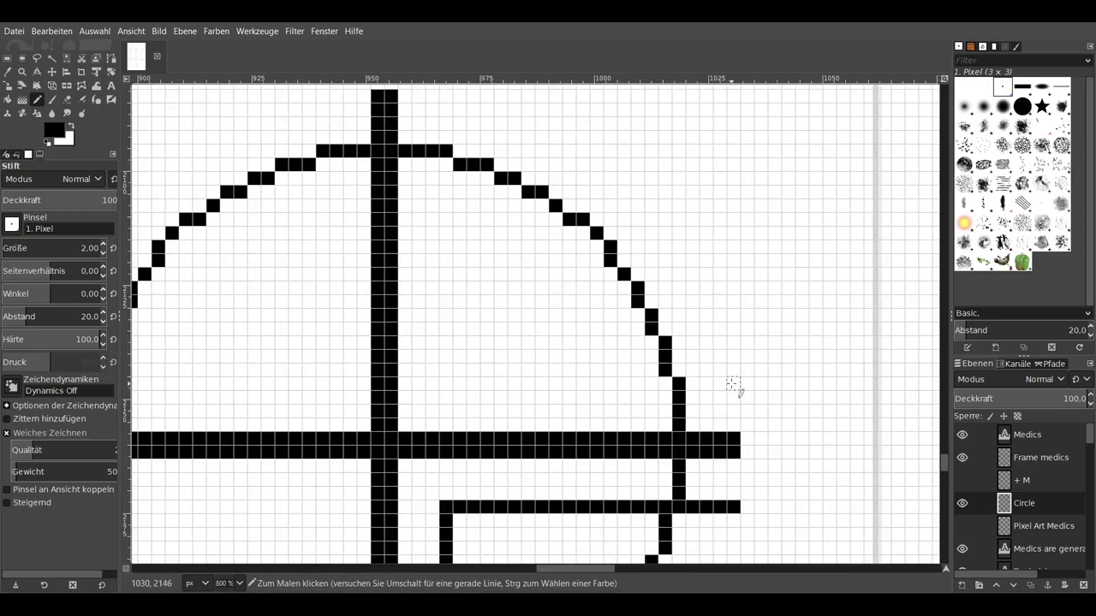
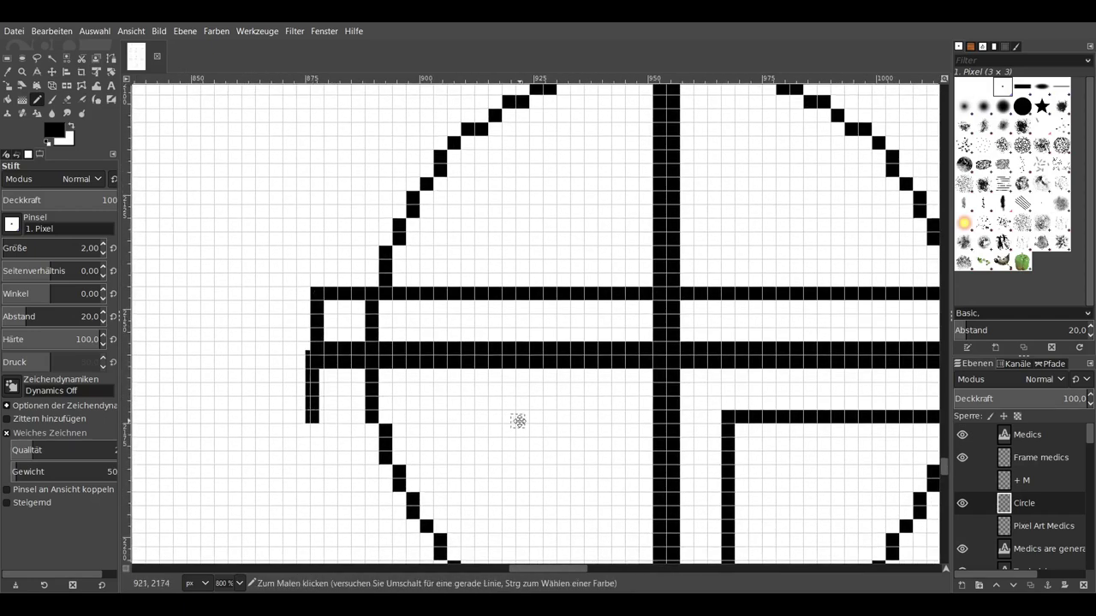
# Step: Undo the stray upper thin bar while keeping the left bracket stroke
pyautogui.hotkey('ctrl', 'z')
pyautogui.hotkey('ctrl', 'y')
pyautogui.hotkey('ctrl', 'z')
pyautogui.hscroll(5, 517, 414)
pyautogui.scroll(2, 517, 415)
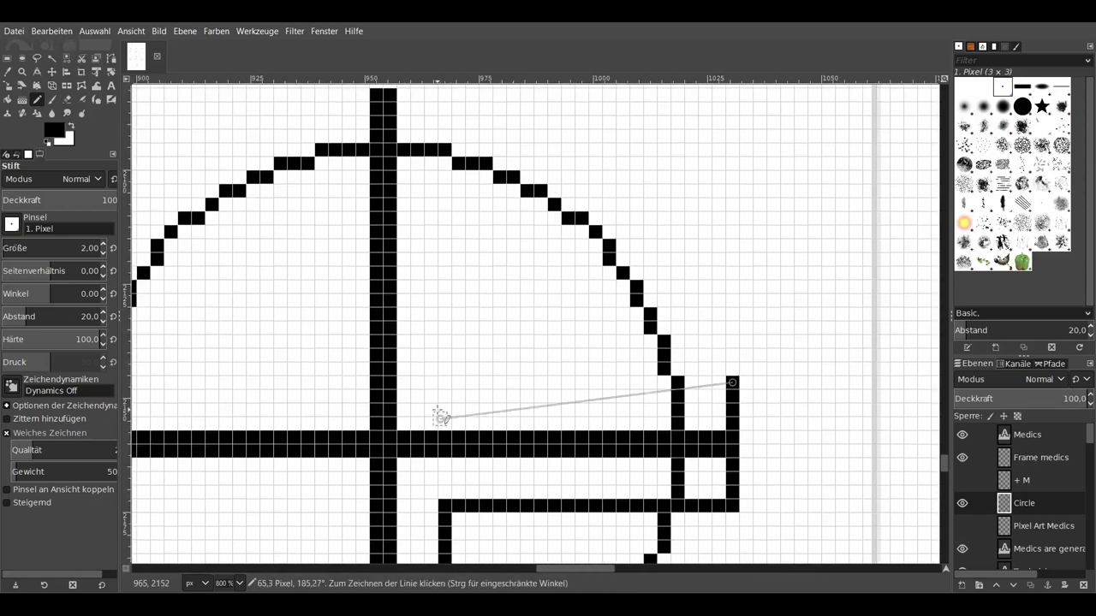
# Step: Draw straight pencil lines forming the cross's hollow top and long side edges
pyautogui.keyDown('shift'); pyautogui.click(441, 382); pyautogui.keyUp('shift')
pyautogui.scroll(2, 460, 350)
pyautogui.keyDown('shift'); pyautogui.click(465, 208); pyautogui.keyUp('shift')
pyautogui.hscroll(-2, 466, 231)
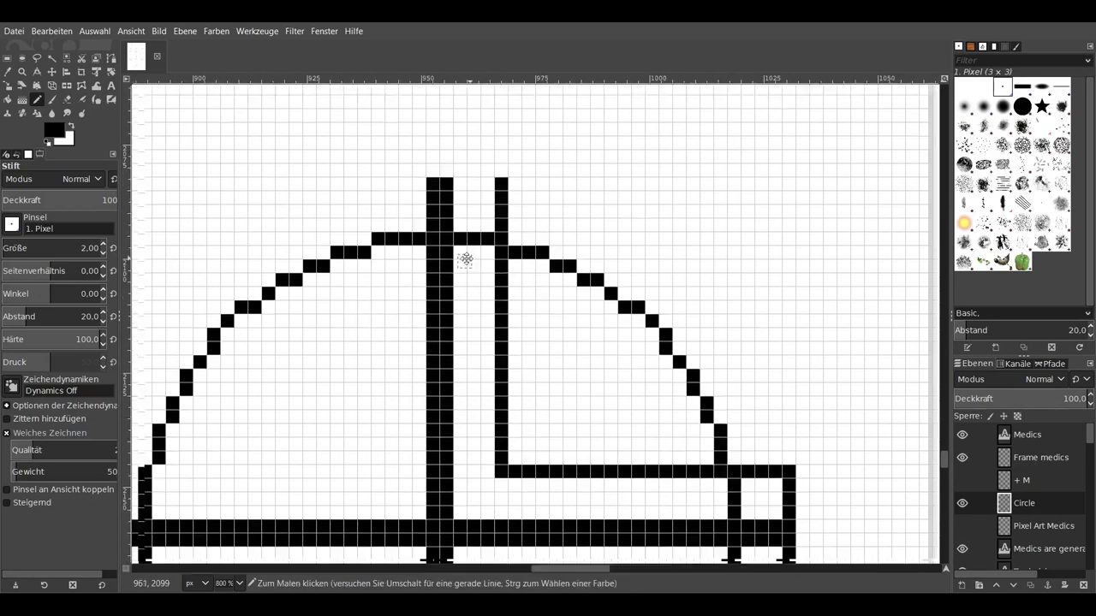
pyautogui.hscroll(-2, 465, 260)
pyautogui.keyDown('shift'); pyautogui.click(435, 159); pyautogui.keyUp('shift')
pyautogui.scroll(-2, 440, 371)
pyautogui.keyDown('shift'); pyautogui.click(446, 379); pyautogui.keyUp('shift')
# Step: Outline the horizontal band with upper and lower lines and close the bracket vertically
pyautogui.hscroll(-4, 445, 380)
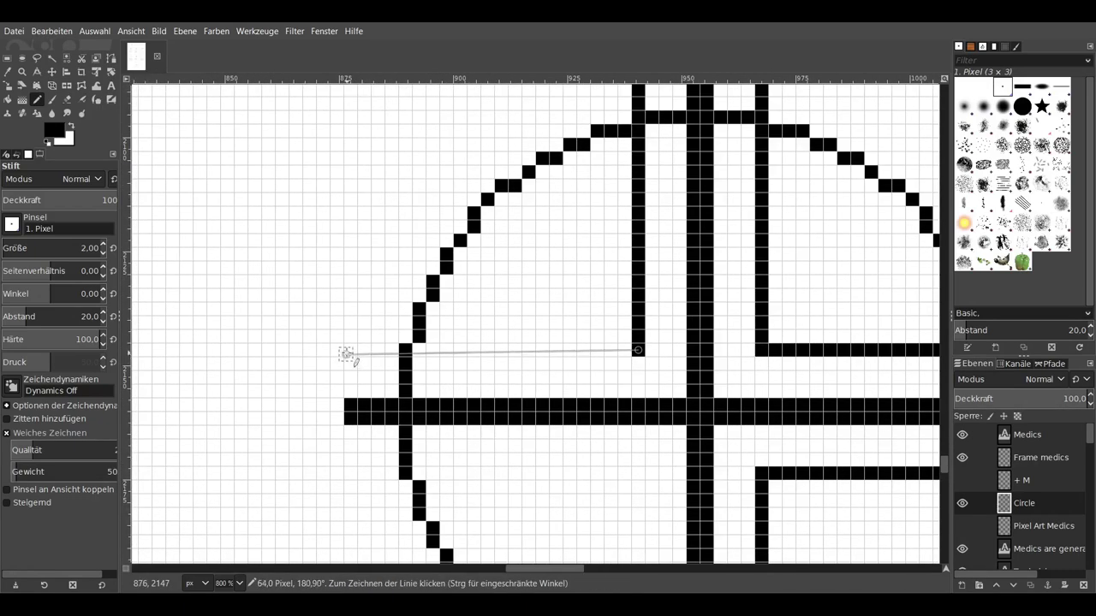
pyautogui.keyDown('shift'); pyautogui.click(346, 353); pyautogui.keyUp('shift')
pyautogui.scroll(-2, 346, 353)
pyautogui.keyDown('shift'); pyautogui.click(348, 382); pyautogui.keyUp('shift')
pyautogui.hscroll(2, 347, 381)
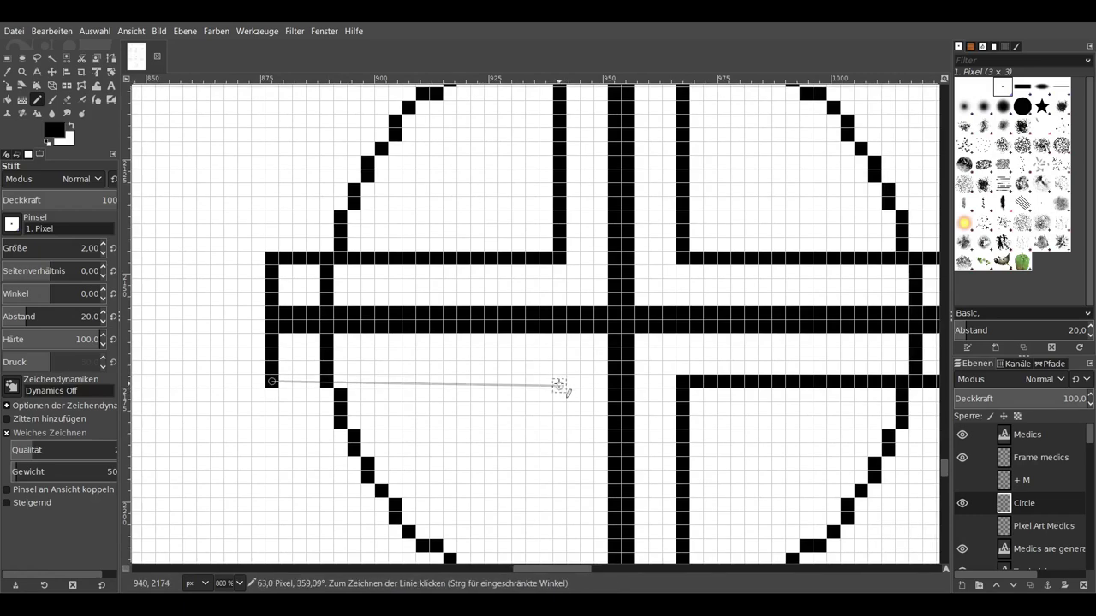
pyautogui.keyDown('shift'); pyautogui.click(558, 385); pyautogui.keyUp('shift')
pyautogui.scroll(-2, 559, 386)
pyautogui.keyDown('shift'); pyautogui.click(548, 508); pyautogui.keyUp('shift')
pyautogui.hscroll(4, 569, 428)
pyautogui.scroll(-2, 530, 420)
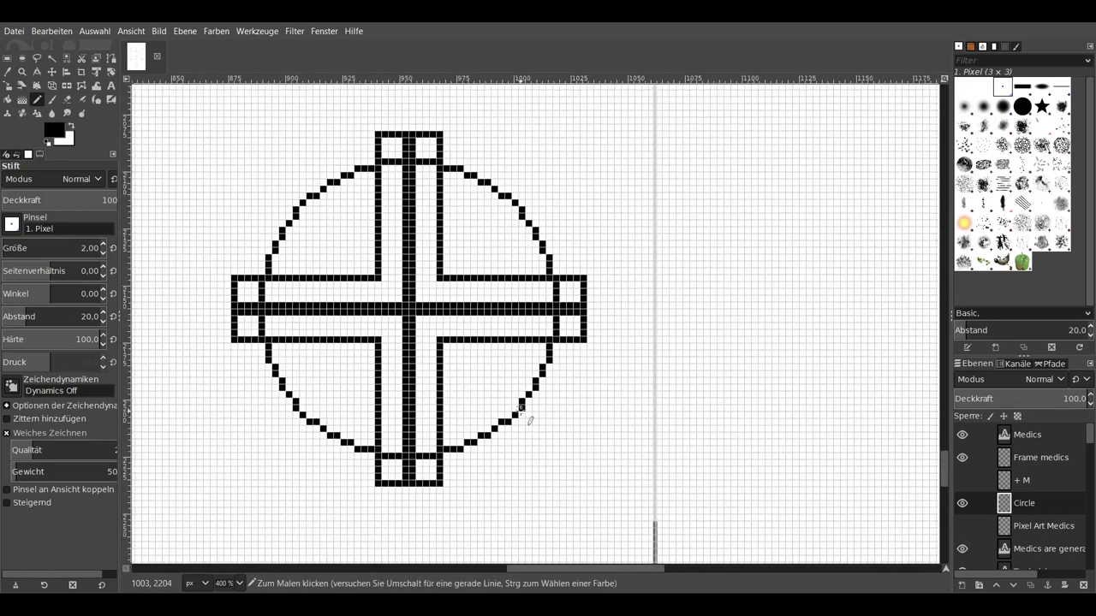
pyautogui.hscroll(-2, 580, 448)
# Step: Drag the Pixel Art Medics heart down onto the crossbars and nudge it up slightly
pyautogui.press('m')
pyautogui.scroll(2, 608, 243)
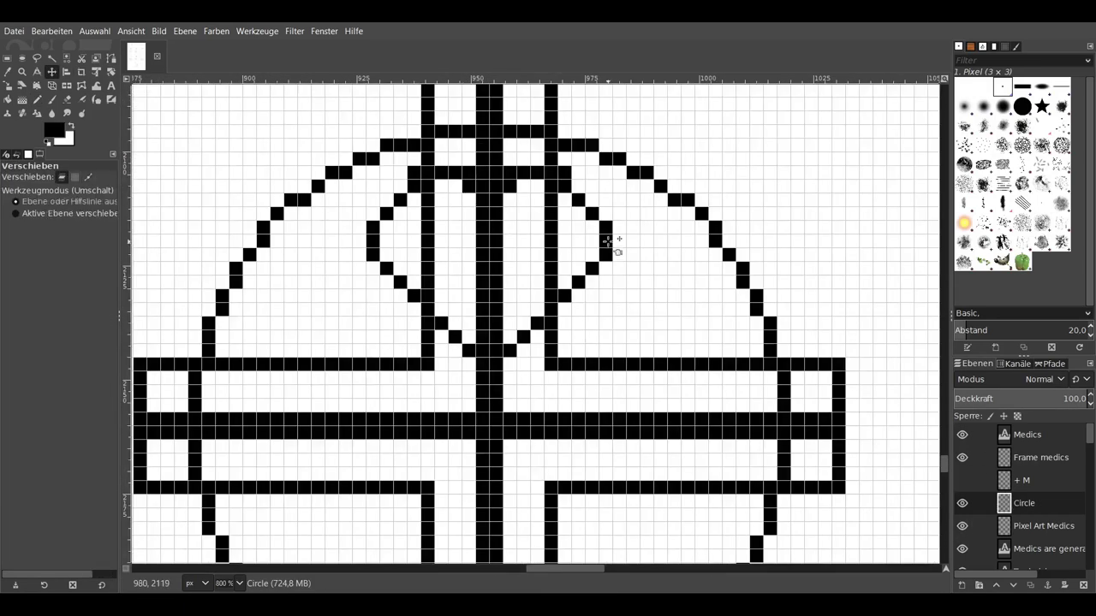
pyautogui.moveTo(608, 243); pyautogui.dragTo(612, 452)
pyautogui.press('pageup')
pyautogui.scroll(-2, 665, 386)
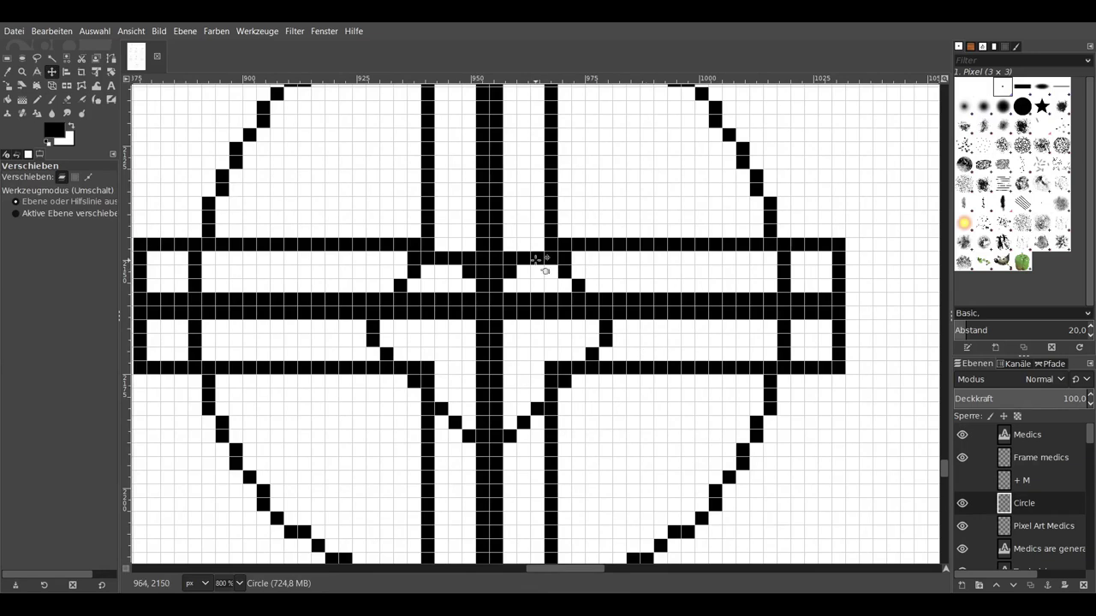
pyautogui.click(976, 526)
pyautogui.press('Up')
pyautogui.press('Up')
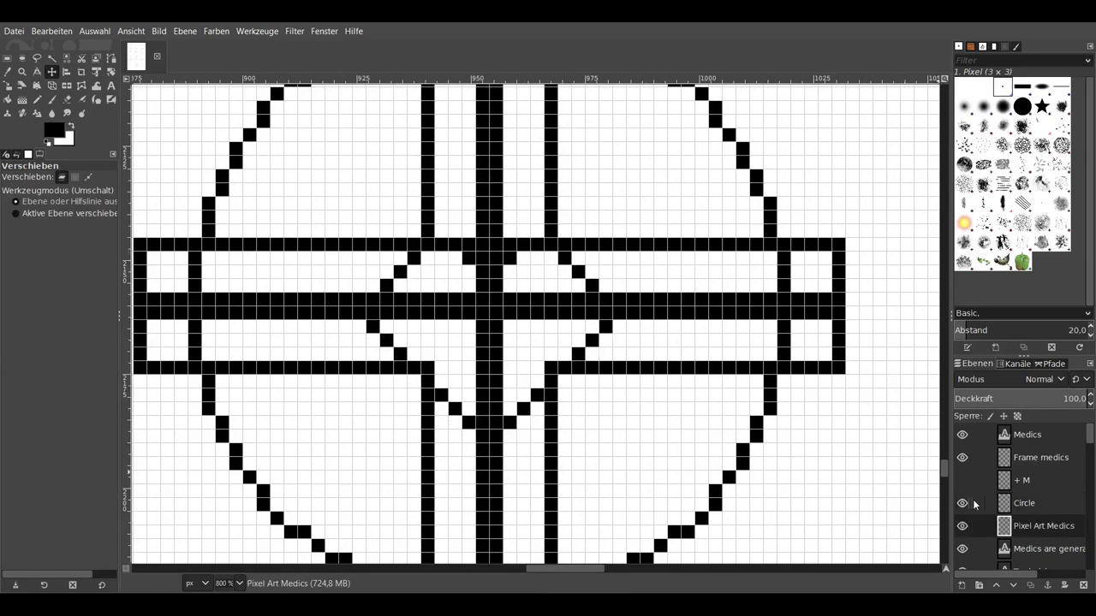
pyautogui.scroll(1, 729, 529)
pyautogui.hscroll(-1, 729, 529)
# Step: On the Circle layer, erase the band rows, vertical cross bar and a stray pixel inside the heart
pyautogui.hotkey('shift', 'e')
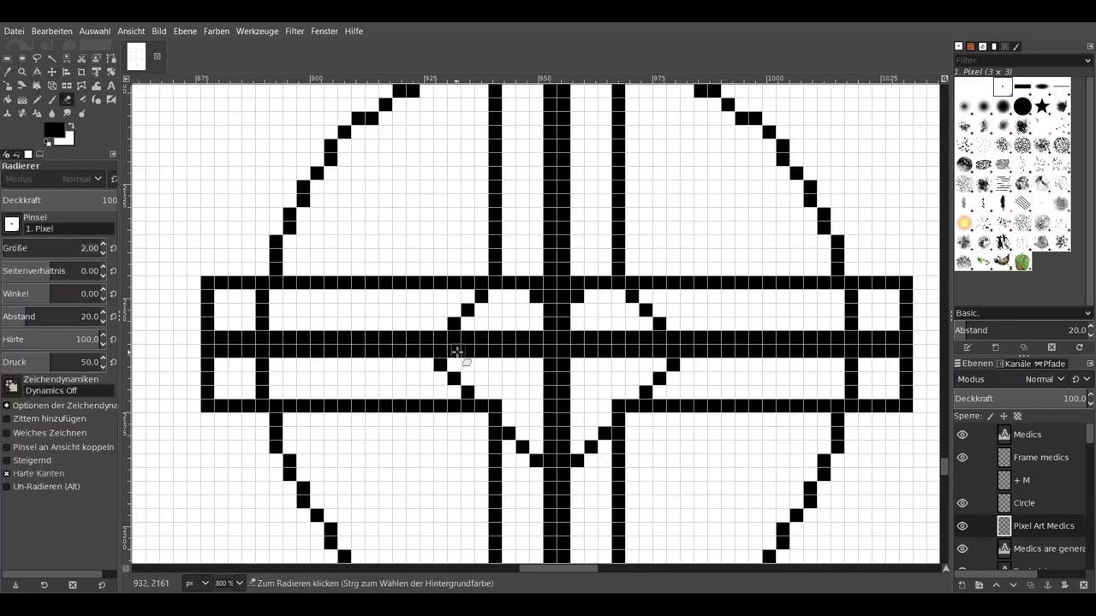
pyautogui.click(454, 351)
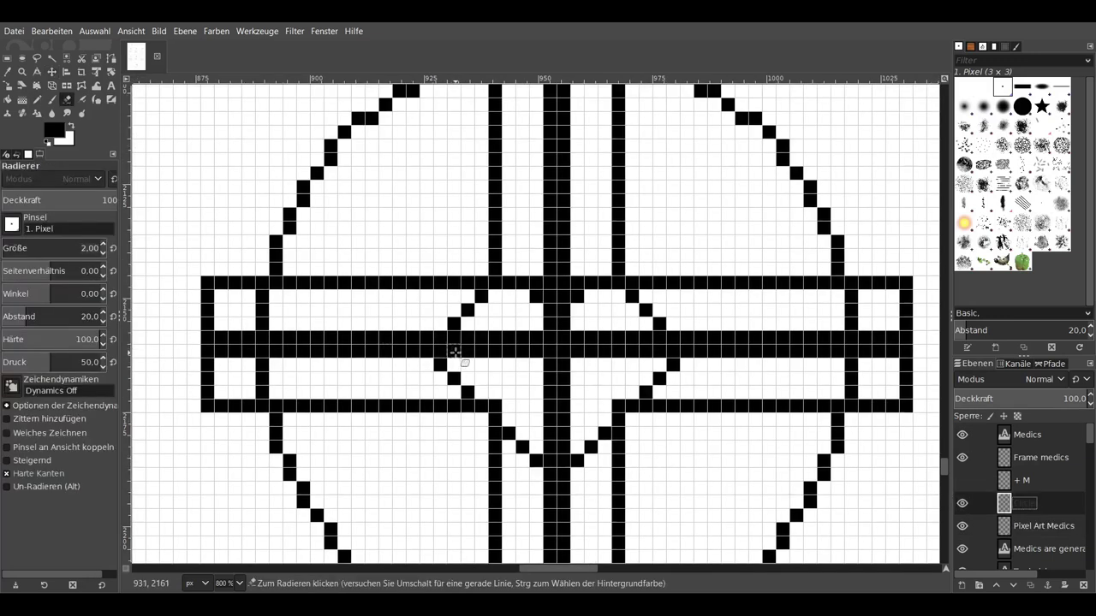
pyautogui.keyDown('shift'); pyautogui.click(660, 347); pyautogui.keyUp('shift')
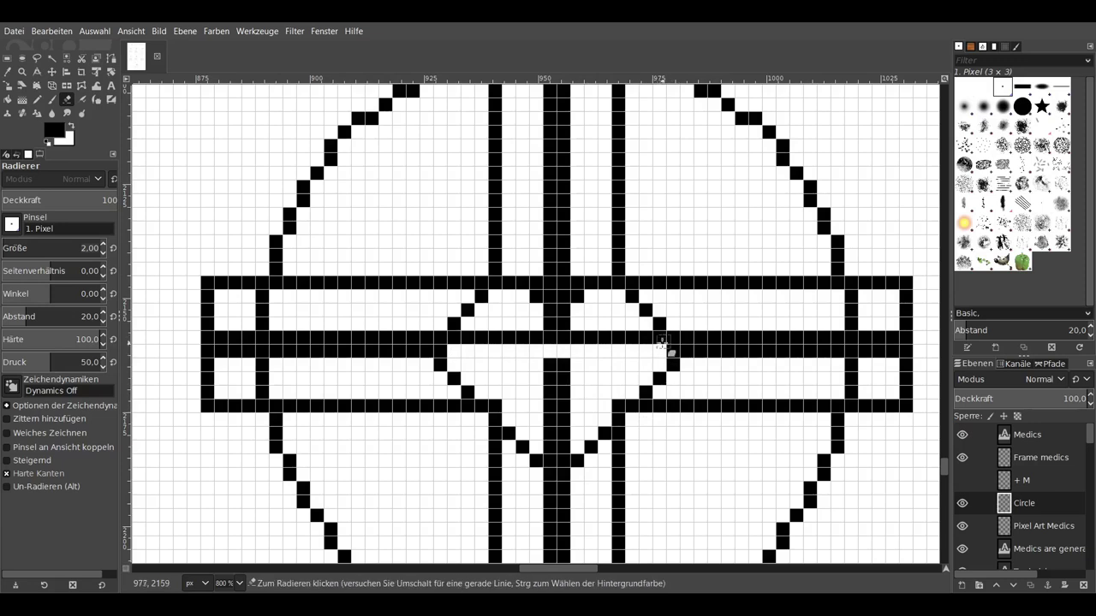
pyautogui.keyDown('shift'); pyautogui.click(454, 338); pyautogui.keyUp('shift')
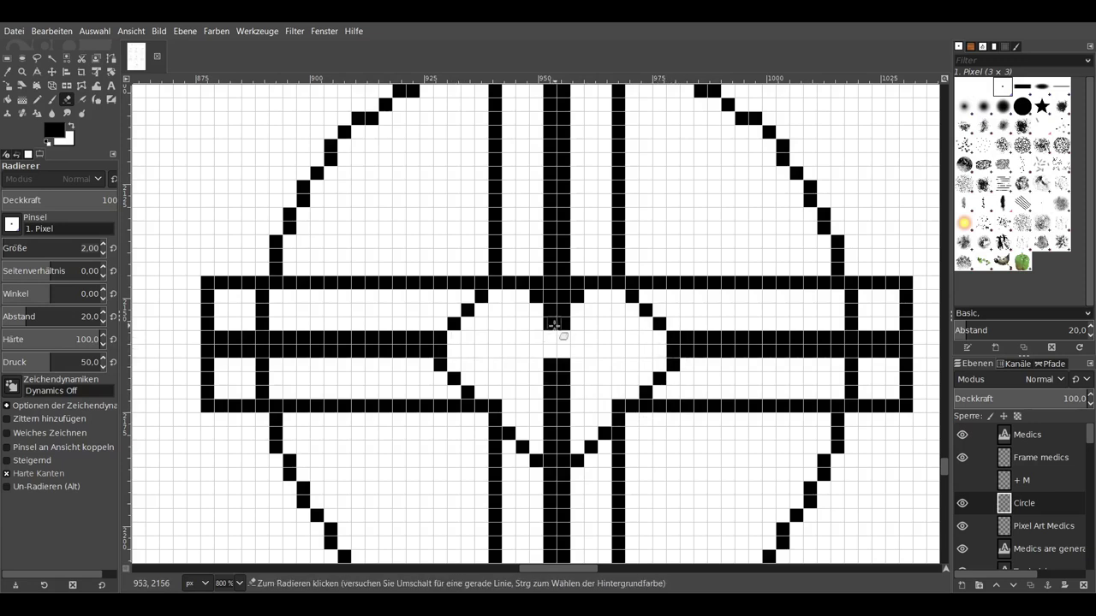
pyautogui.moveTo(550, 462); pyautogui.dragTo(551, 359)
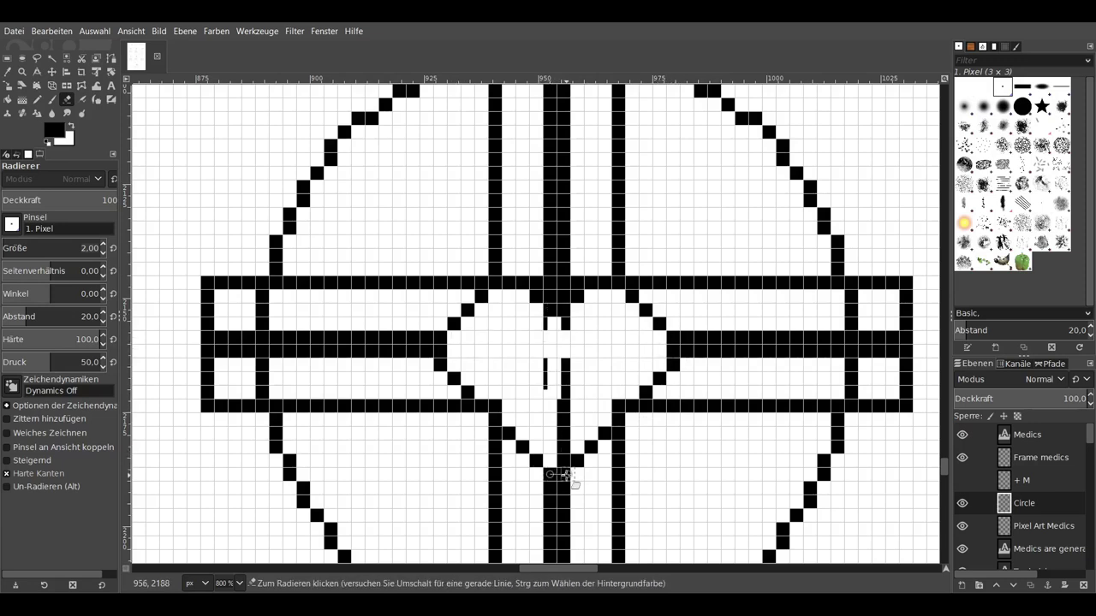
pyautogui.moveTo(551, 313); pyautogui.dragTo(554, 475)
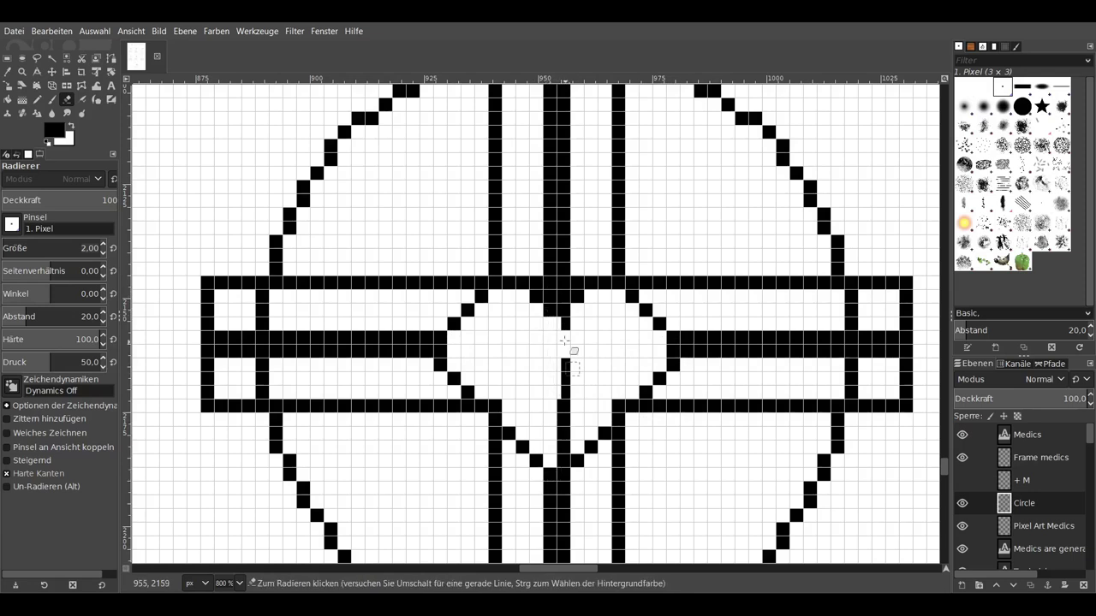
pyautogui.moveTo(568, 354); pyautogui.dragTo(565, 467)
pyautogui.click(618, 406)
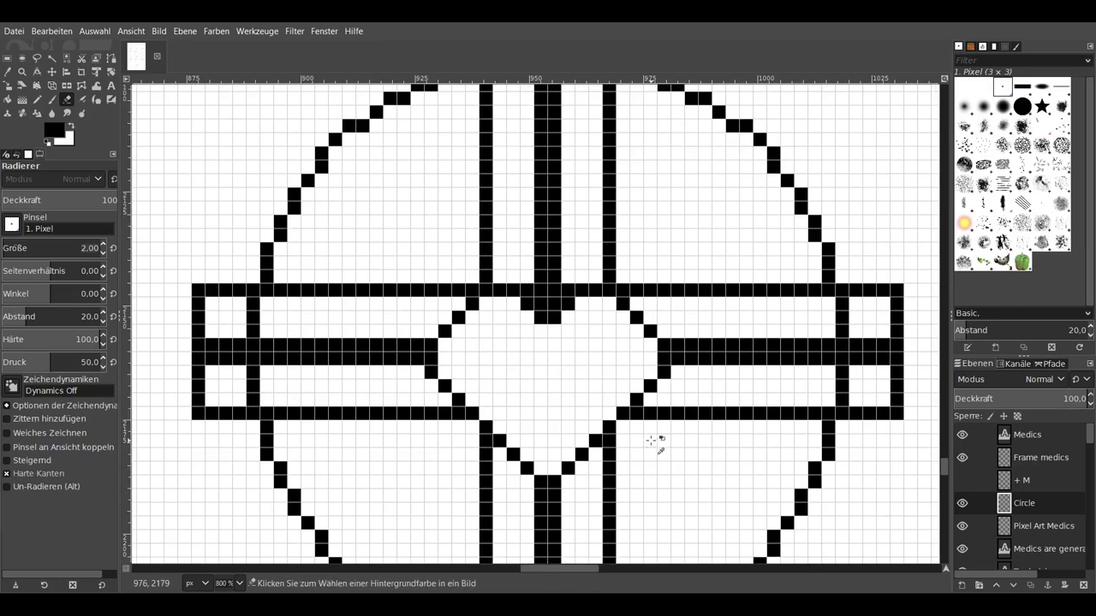
pyautogui.scroll(-2, 656, 442)
# Step: Pencil the strap's upper-right section toward the circle rim and fill the heart outline gap
pyautogui.scroll(2, 651, 433)
pyautogui.press('n')
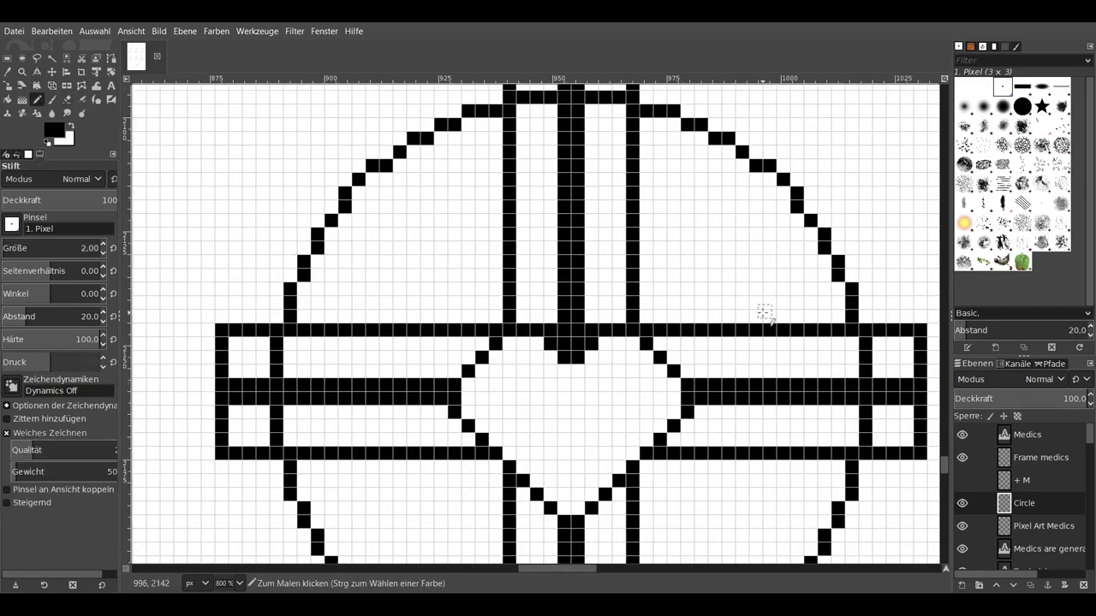
pyautogui.click(659, 316)
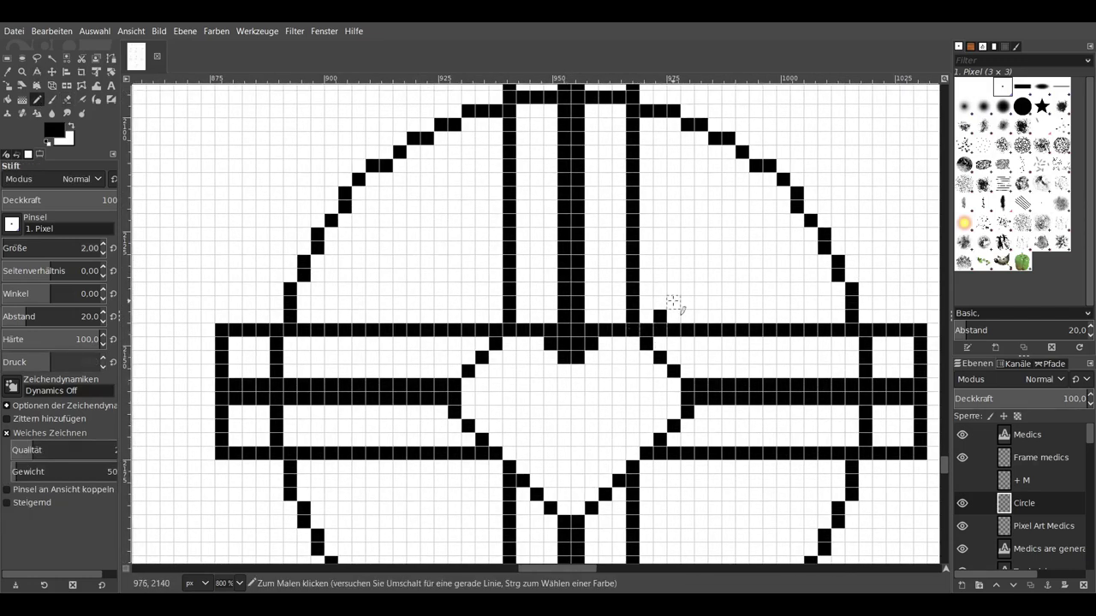
pyautogui.moveTo(700, 274); pyautogui.dragTo(741, 233)
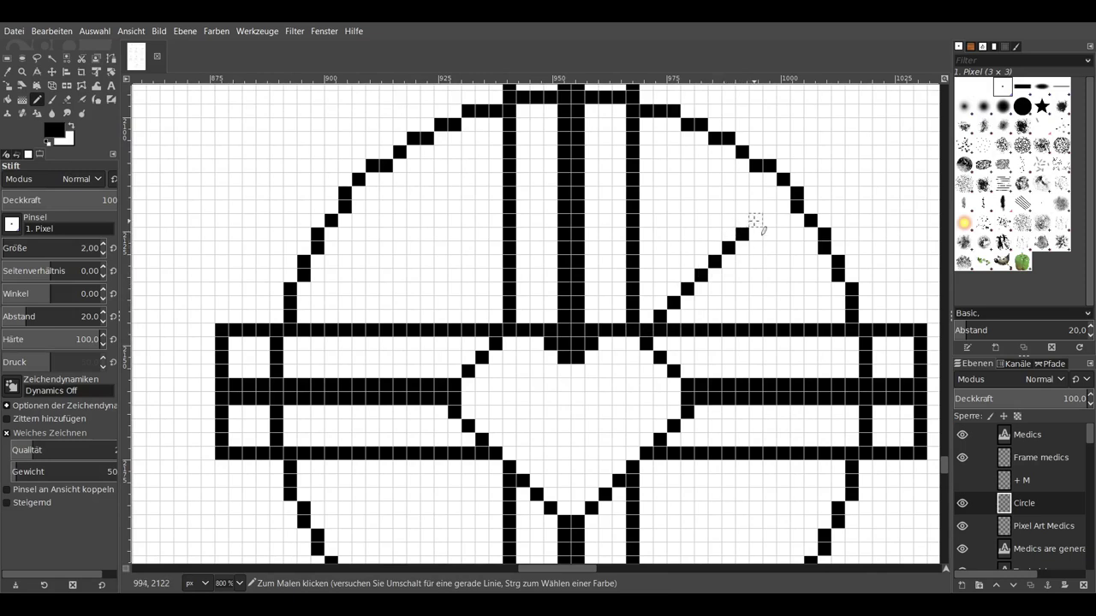
pyautogui.scroll(-3, 700, 329)
pyautogui.hscroll(-1, 700, 329)
pyautogui.press('shift')
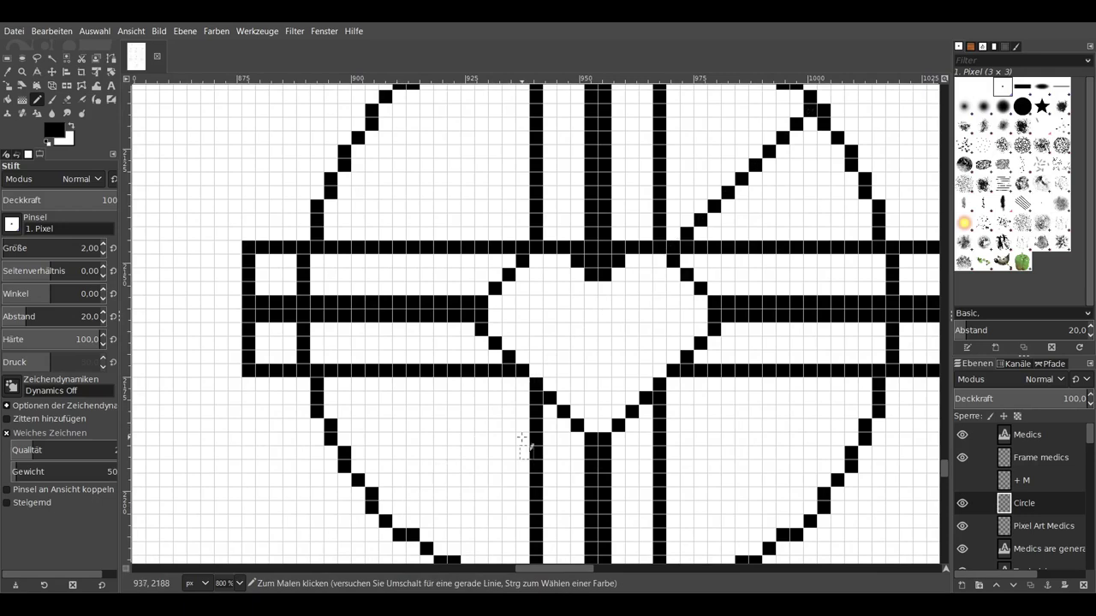
pyautogui.click(522, 382)
# Step: Draw the strap down-left through the heart to the circle's lower-left edge, redoing a misplaced line
pyautogui.scroll(2, 555, 185)
pyautogui.press('shift')
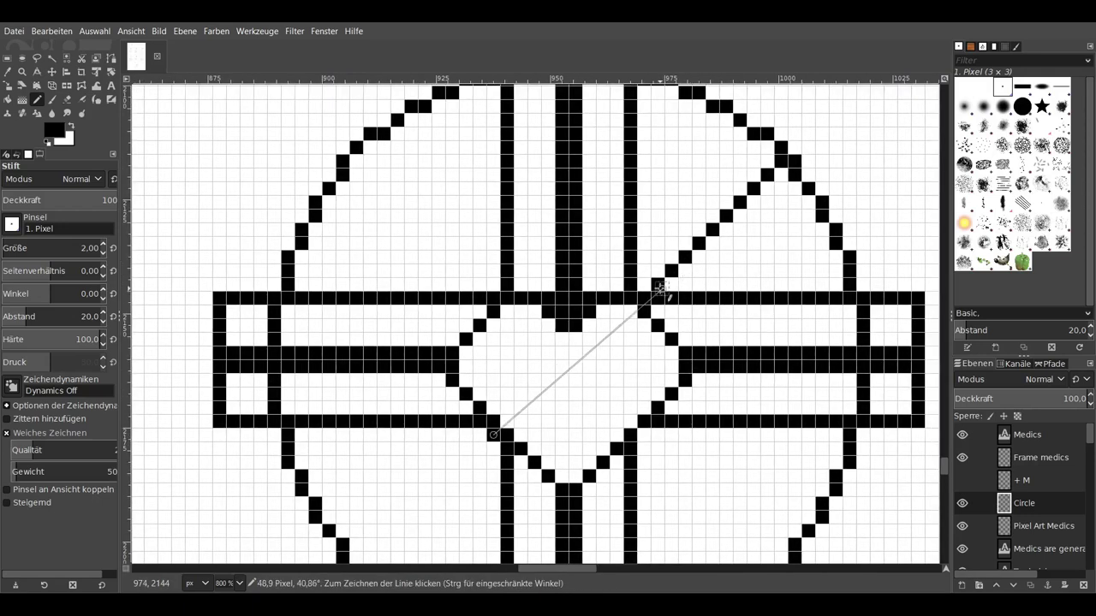
pyautogui.hscroll(-3, 661, 282)
pyautogui.keyDown('shift'); pyautogui.click(454, 458); pyautogui.keyUp('shift')
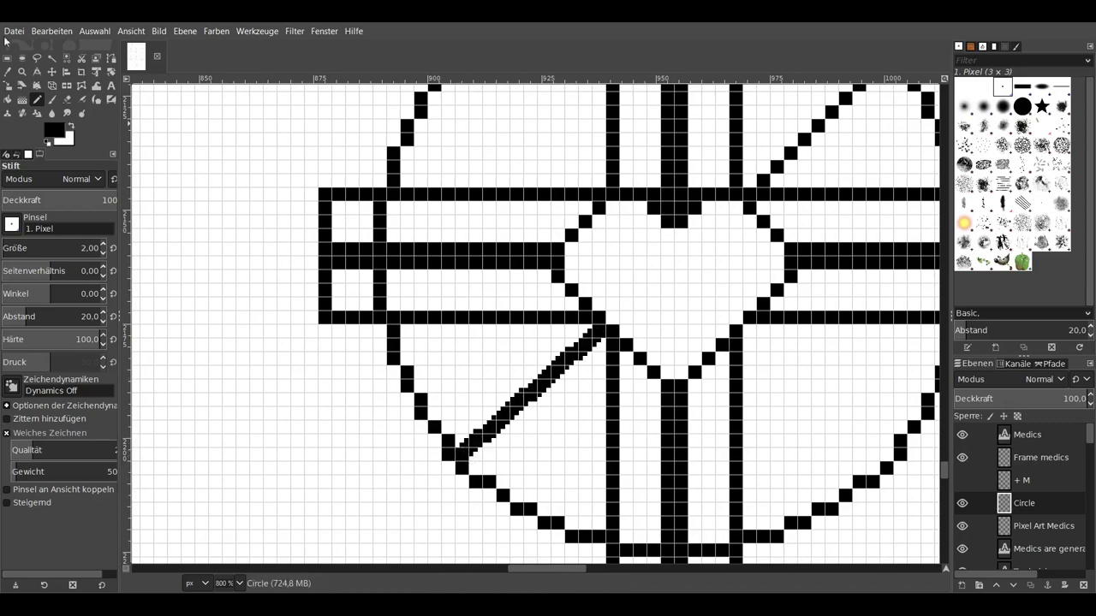
pyautogui.hotkey('ctrl', 'z')
pyautogui.hscroll(3, 585, 345)
pyautogui.scroll(2, 585, 345)
pyautogui.scroll(1, 607, 282)
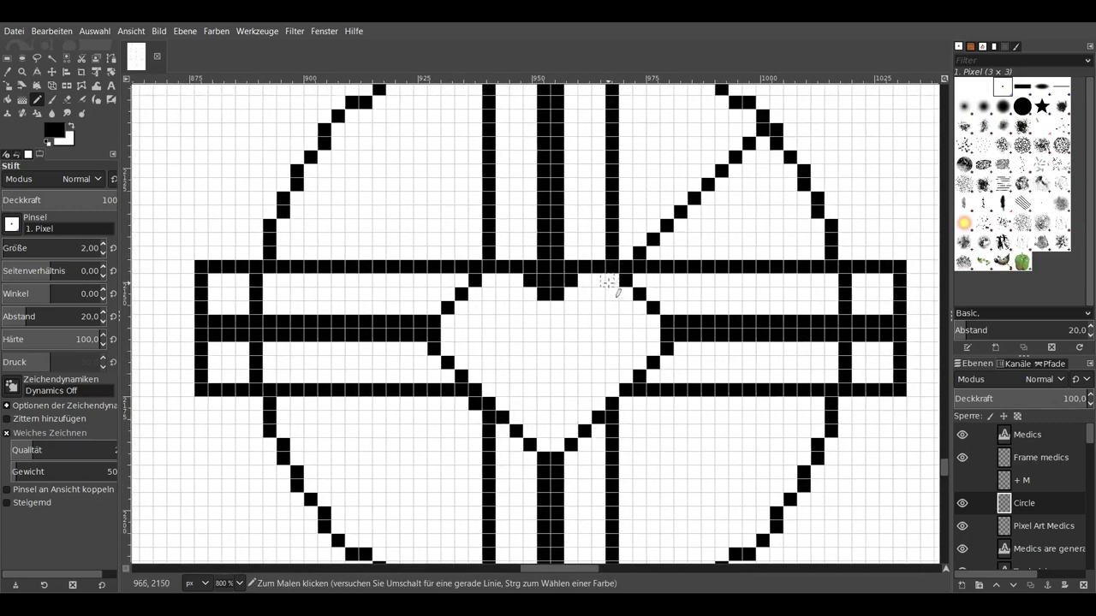
pyautogui.moveTo(610, 281); pyautogui.dragTo(491, 399)
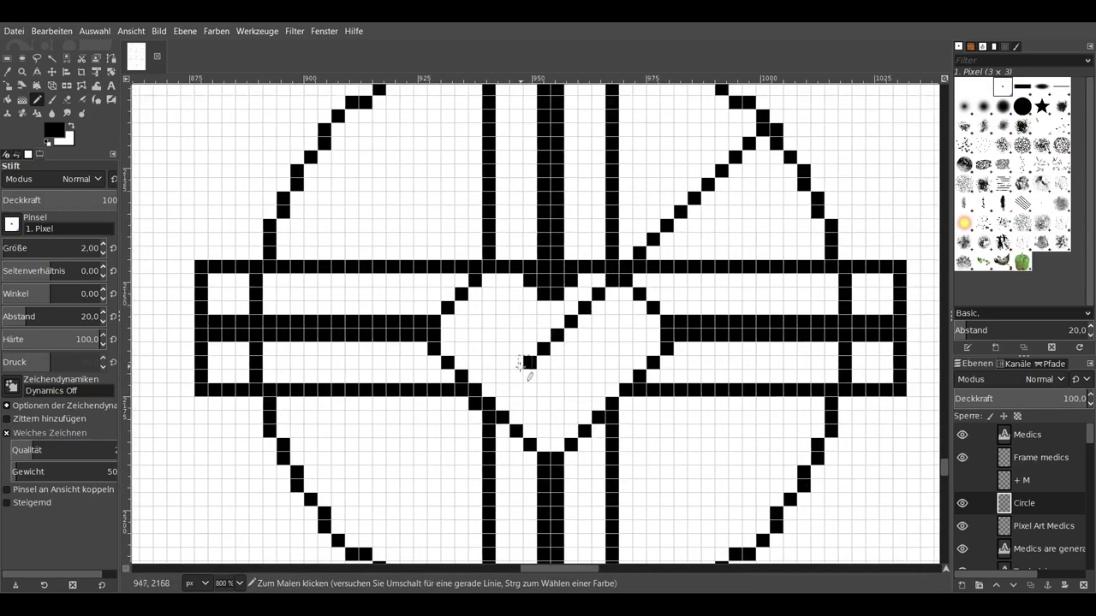
pyautogui.scroll(-2, 460, 431)
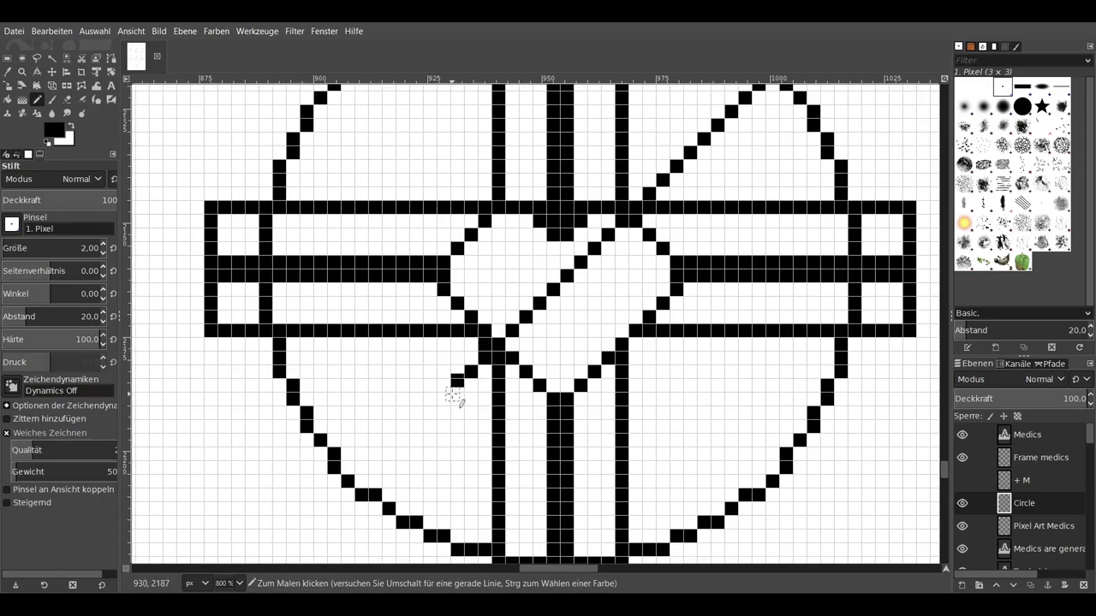
pyautogui.moveTo(465, 379); pyautogui.dragTo(358, 482)
pyautogui.scroll(2, 514, 419)
pyautogui.hscroll(1, 513, 419)
# Step: Erase the diagonal strap inside the heart, then undo the last strokes to leave an upper-right stub
pyautogui.hotkey('shift', 'e')
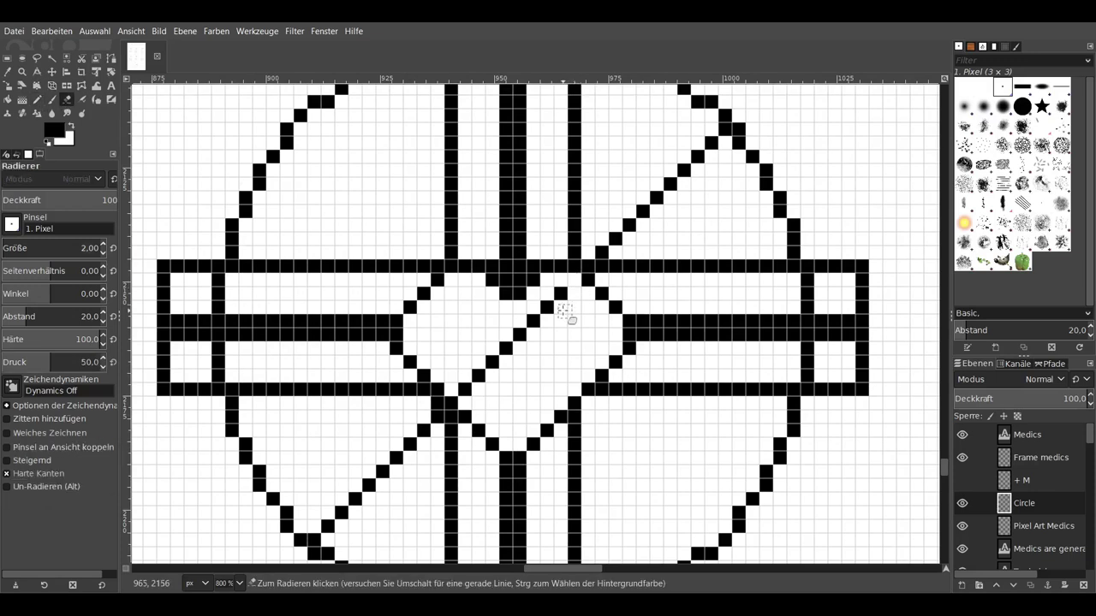
pyautogui.moveTo(568, 295); pyautogui.dragTo(452, 400)
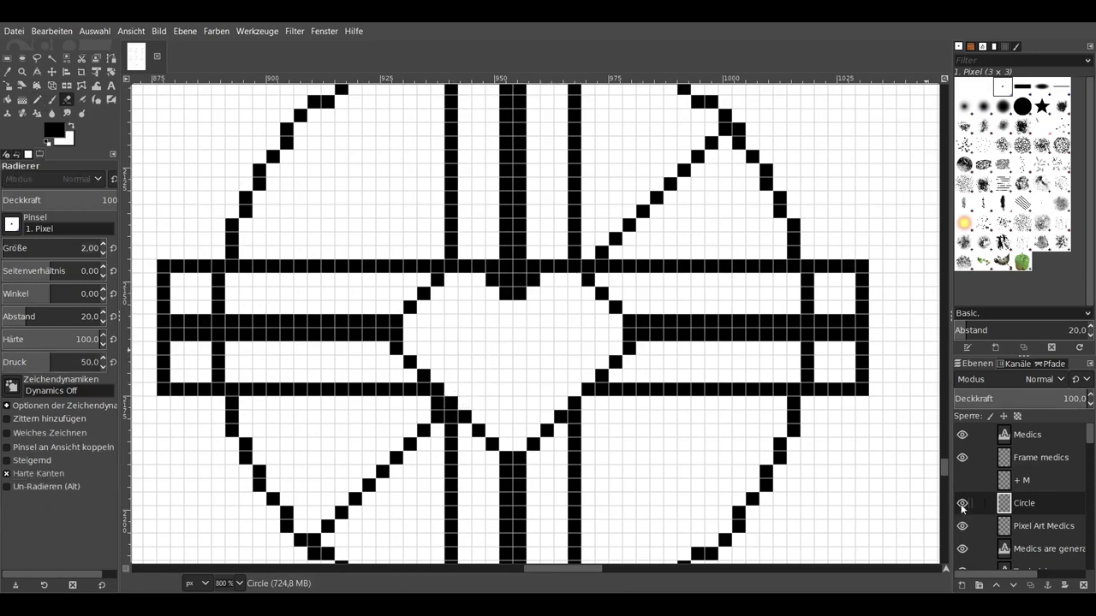
pyautogui.click(961, 526)
pyautogui.moveTo(438, 403); pyautogui.dragTo(445, 419)
pyautogui.scroll(-2, 446, 419)
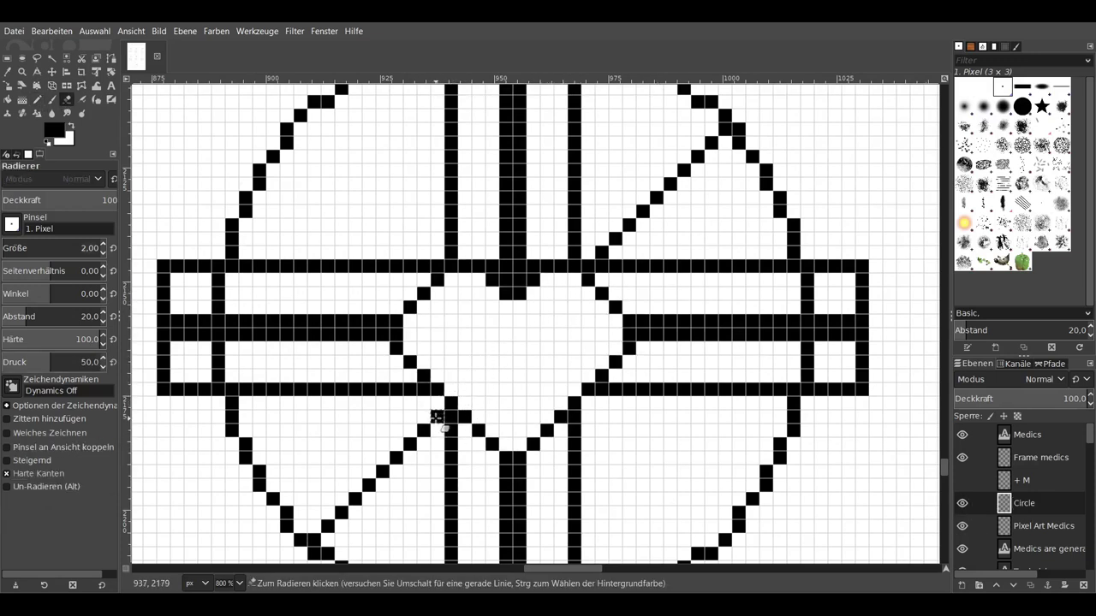
pyautogui.scroll(2, 594, 362)
pyautogui.scroll(-1, 557, 376)
pyautogui.scroll(1, 519, 394)
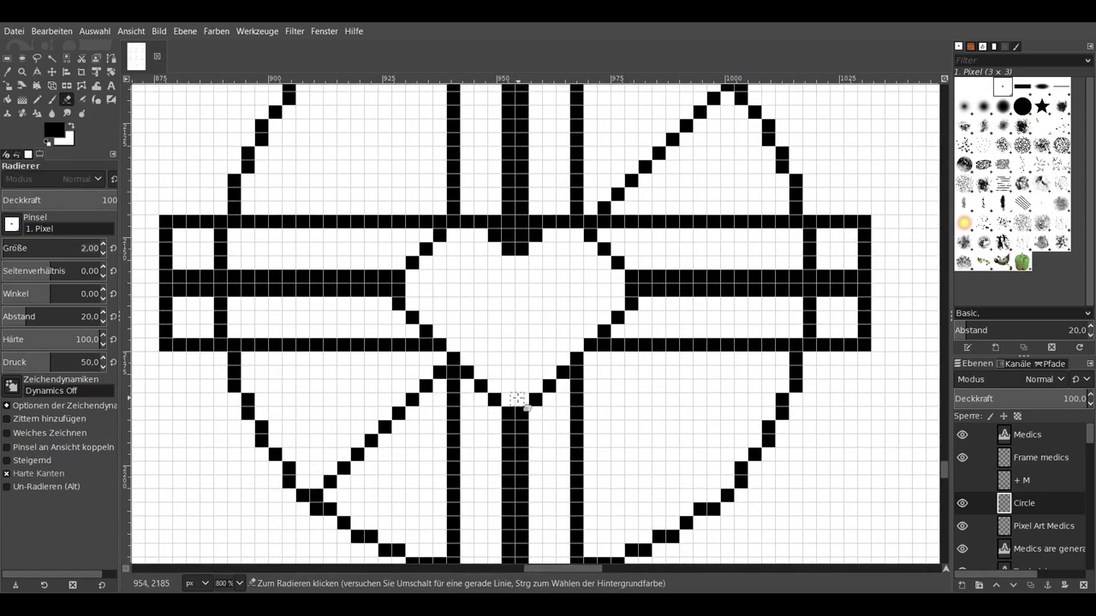
pyautogui.scroll(3, 582, 420)
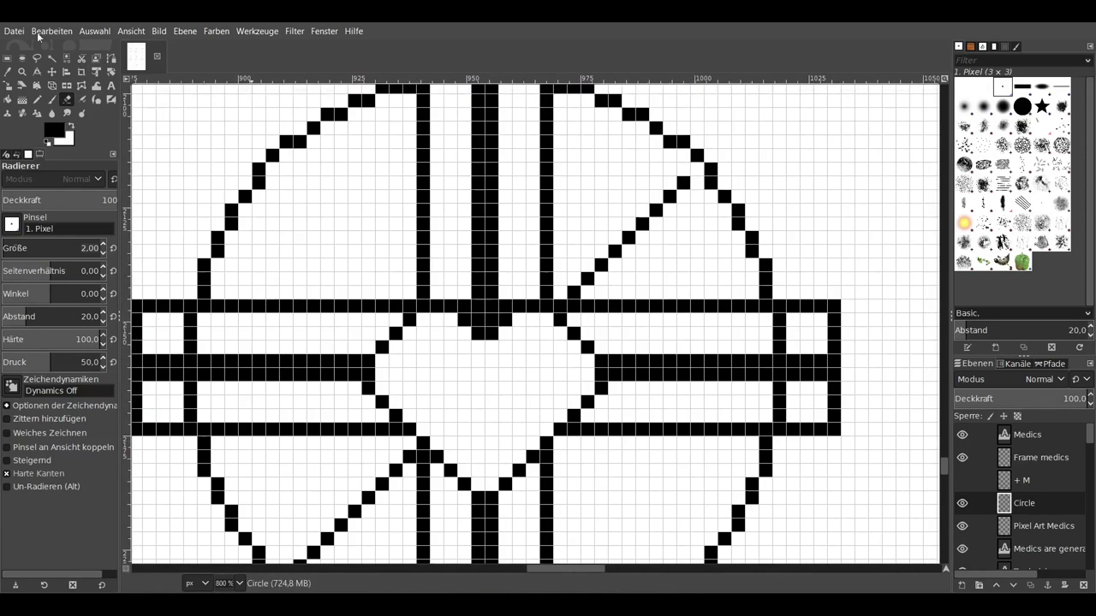
pyautogui.hotkey('ctrl', 'z')
pyautogui.hotkey('ctrl', 'z')
pyautogui.hotkey('ctrl', 'z')
pyautogui.hotkey('ctrl', 'y')
pyautogui.hotkey('ctrl', 'y')
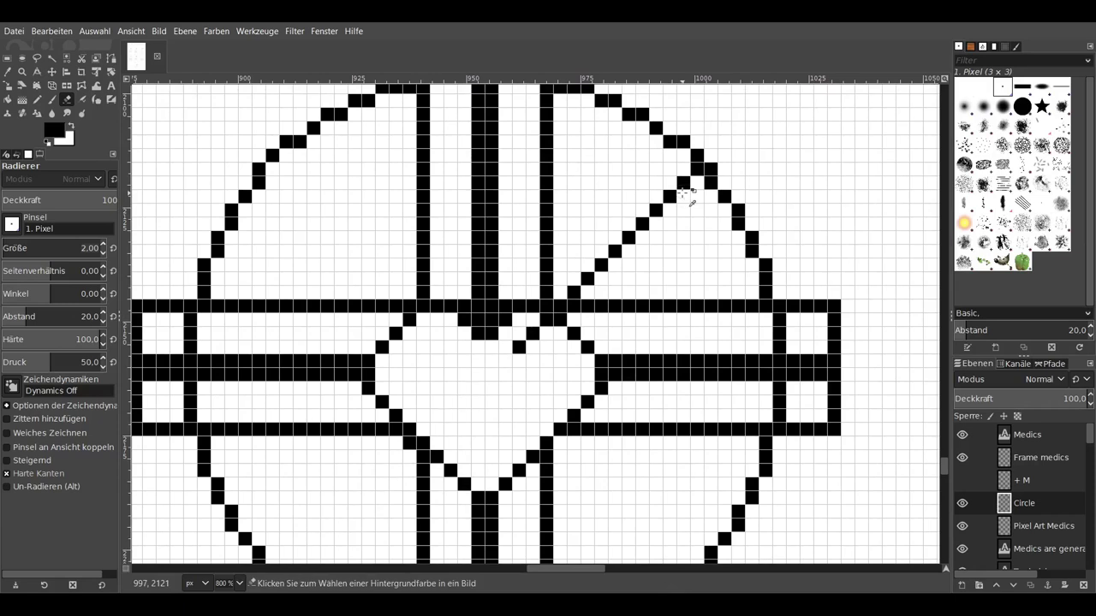
pyautogui.hotkey('ctrl', 'z')
pyautogui.hotkey('ctrl', 'z')
pyautogui.hotkey('ctrl', 'z')
pyautogui.hotkey('ctrl', 'z')
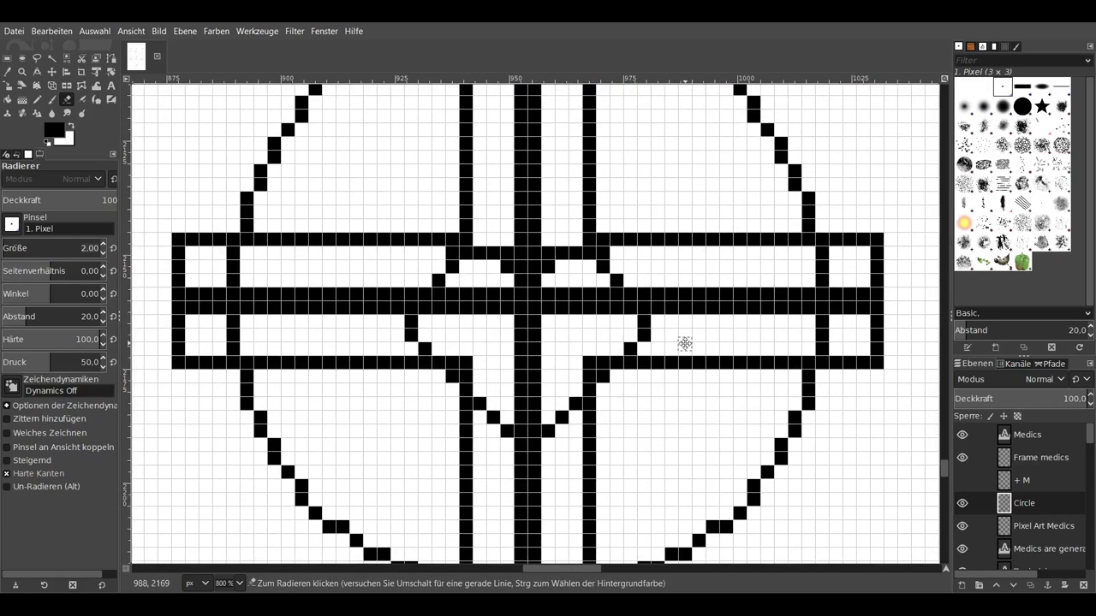
# Step: Pencil the lower-left diagonal strap and extend the opposite strap to the circle rim
pyautogui.scroll(-2, 513, 308)
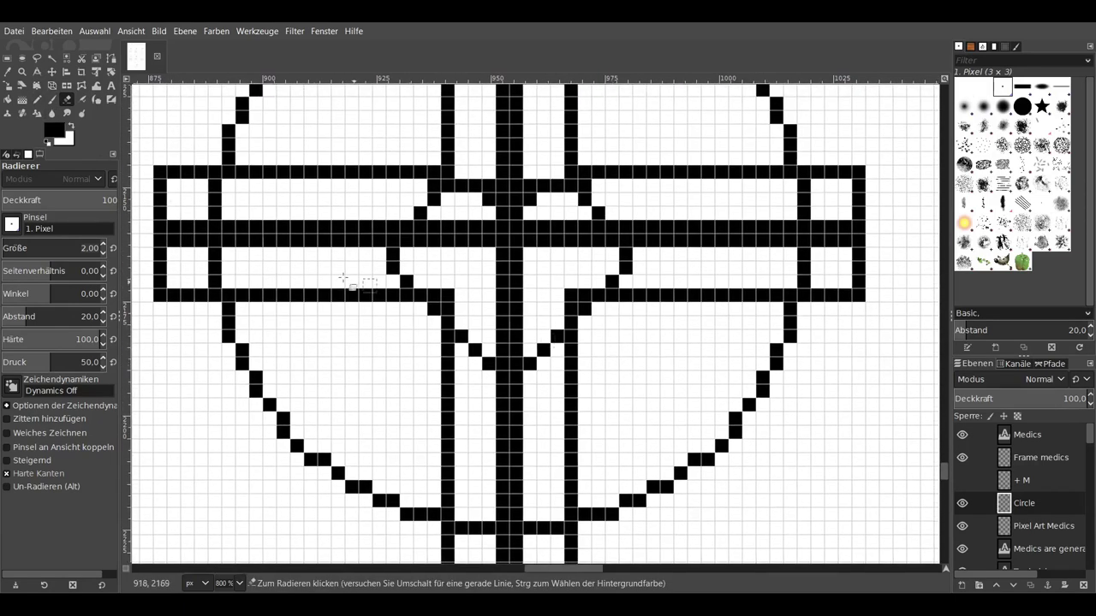
pyautogui.press('n')
pyautogui.moveTo(483, 257); pyautogui.dragTo(326, 419)
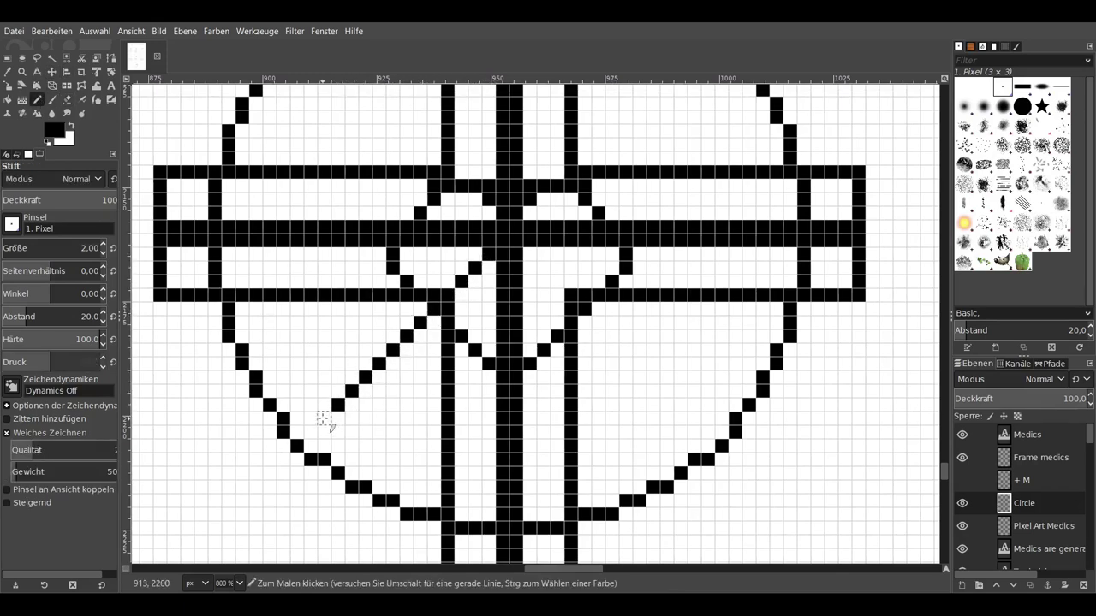
pyautogui.scroll(4, 325, 419)
pyautogui.hscroll(3, 325, 419)
pyautogui.moveTo(428, 342)
pyautogui.mouseDown()
pyautogui.moveTo(501, 252)
pyautogui.moveTo(614, 156)
pyautogui.mouseUp()
pyautogui.hscroll(-3, 641, 457)
pyautogui.hscroll(-2, 642, 458)
# Step: Draw the right-side and upper-left diagonal straps to the rim, undoing a stray centre blob
pyautogui.moveTo(526, 374); pyautogui.dragTo(634, 477)
pyautogui.scroll(-4, 640, 471)
pyautogui.hscroll(3, 641, 472)
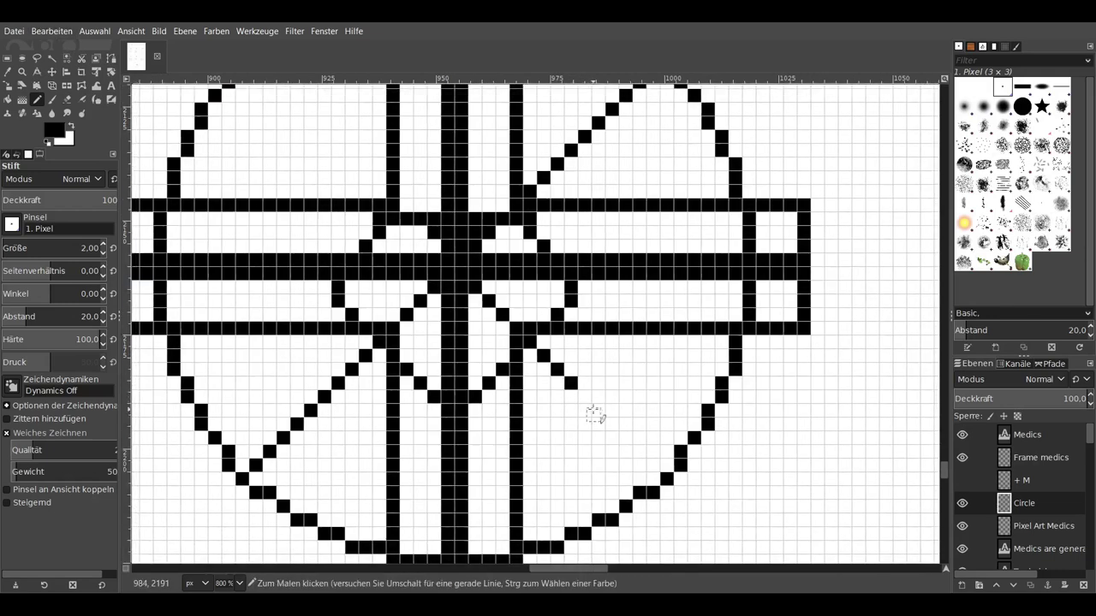
pyautogui.moveTo(593, 415); pyautogui.dragTo(660, 471)
pyautogui.scroll(3, 477, 328)
pyautogui.hscroll(-2, 477, 328)
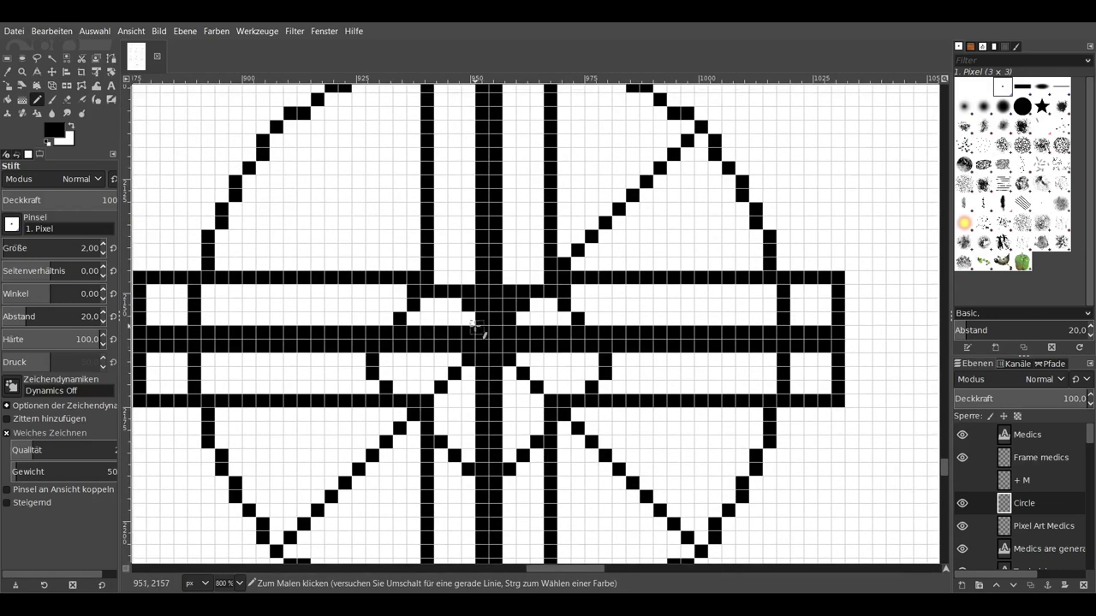
pyautogui.moveTo(477, 328); pyautogui.dragTo(284, 135)
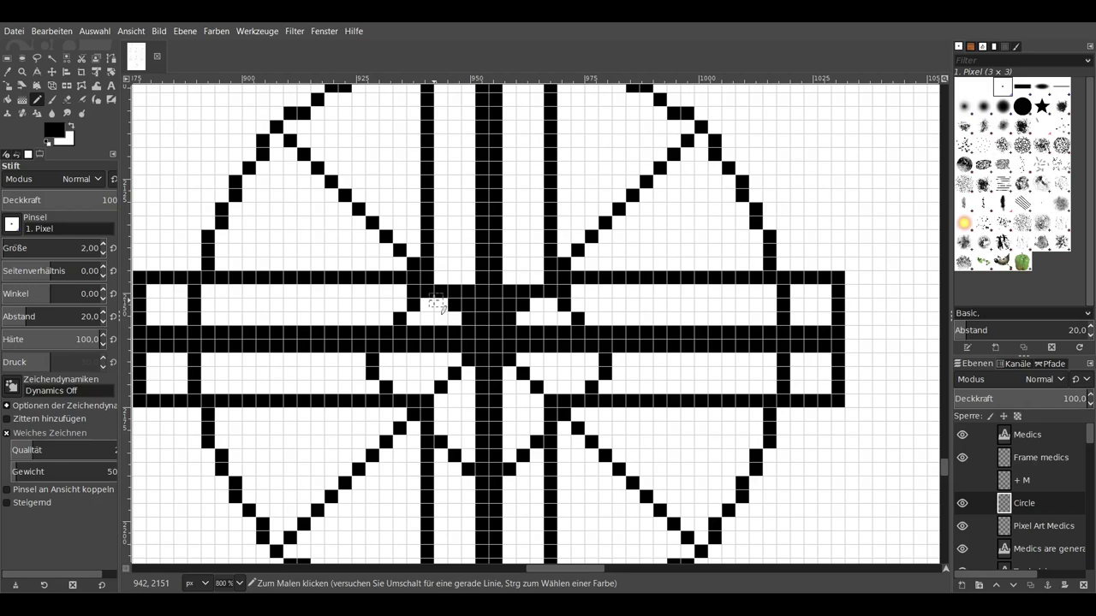
pyautogui.hotkey('ctrl', 'z')
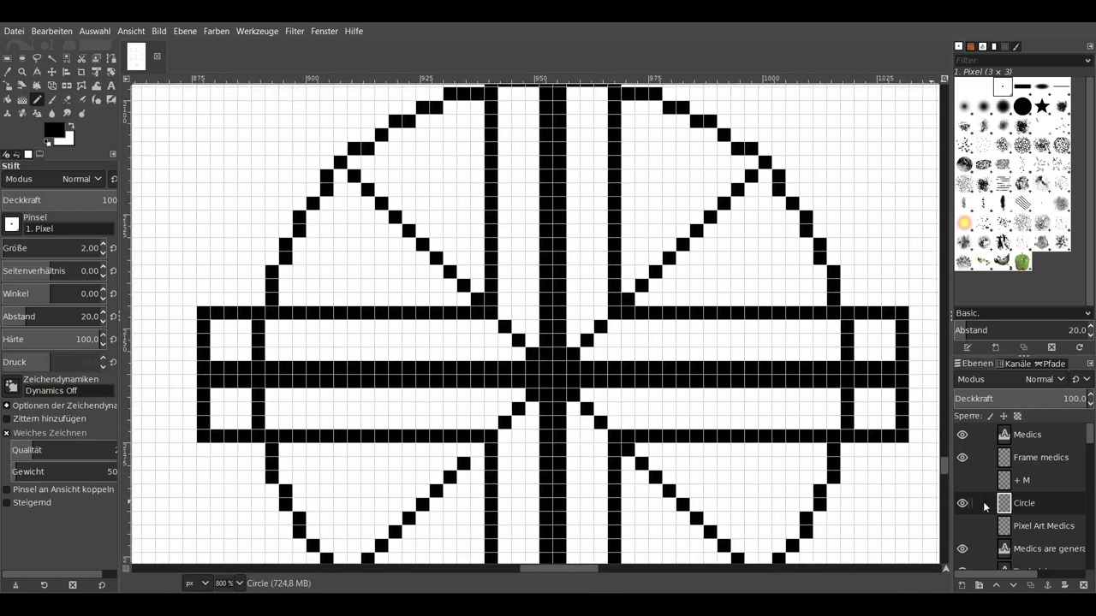
# Step: Show the Pixel Art Medics heart, centre it on the emblem, and hide the Circle layer
pyautogui.doubleClick(966, 503)
pyautogui.click(963, 526)
pyautogui.scroll(-1, 692, 391)
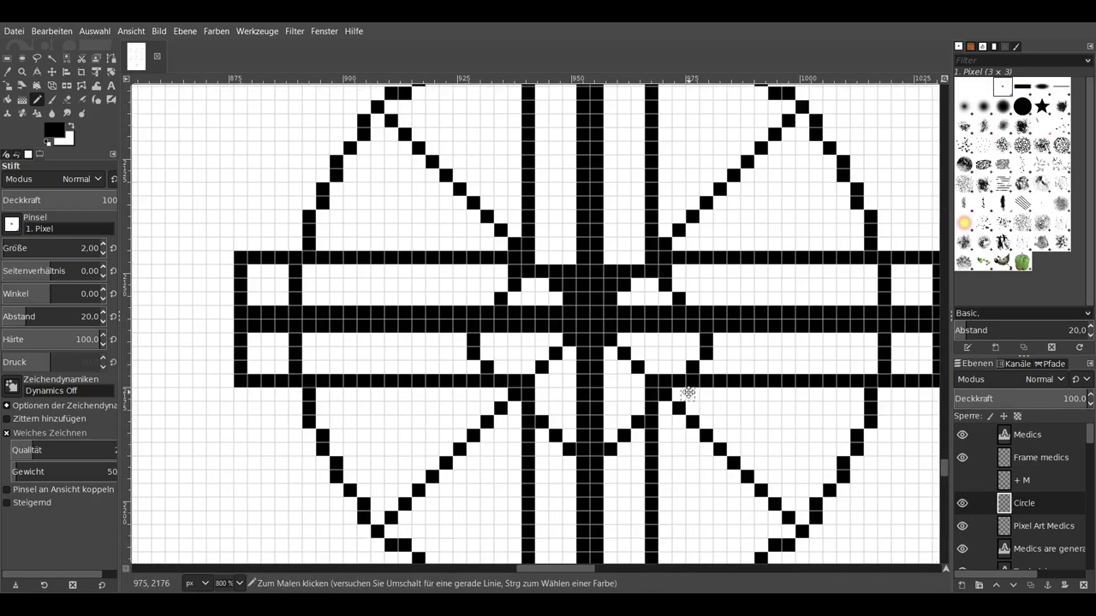
pyautogui.press('m')
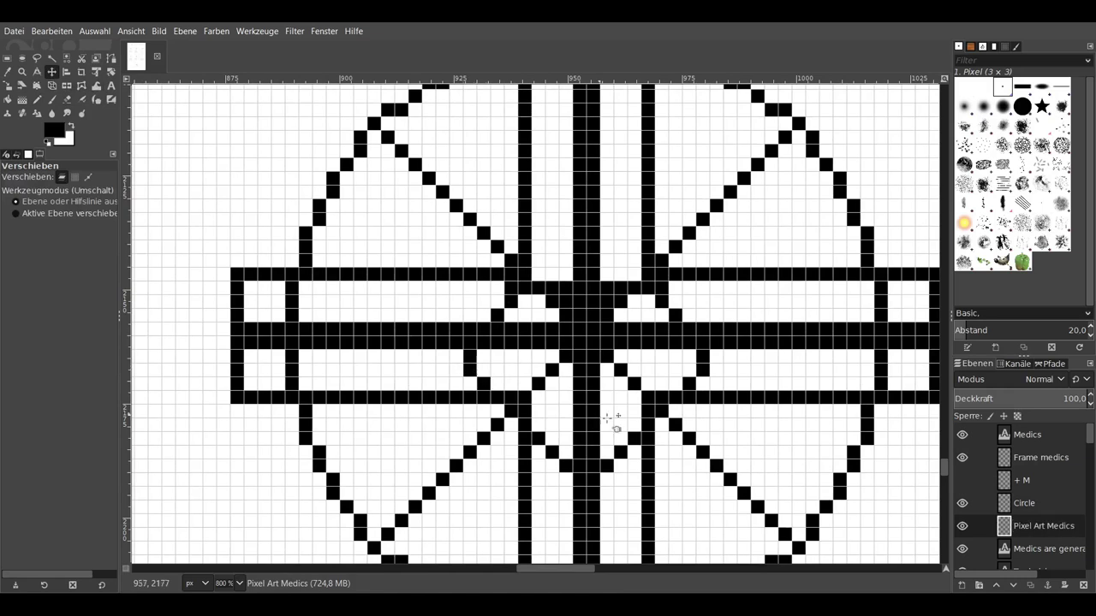
pyautogui.moveTo(616, 420); pyautogui.dragTo(670, 458)
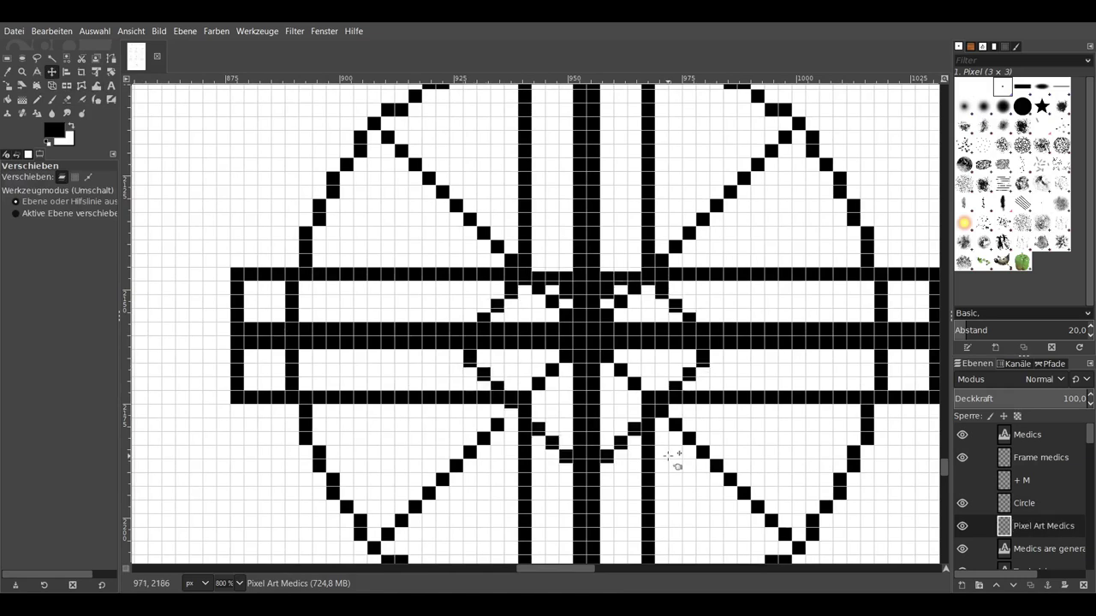
pyautogui.click(963, 509)
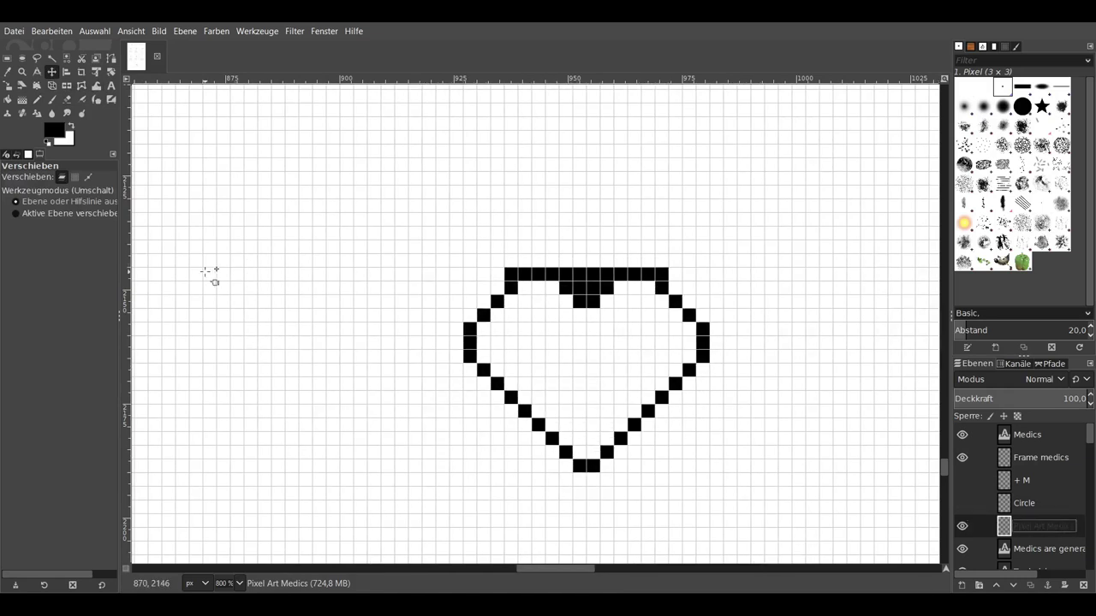
# Step: Erase the heart's flat top row and corner pixels, adding pixels to widen both sides
pyautogui.click(67, 99)
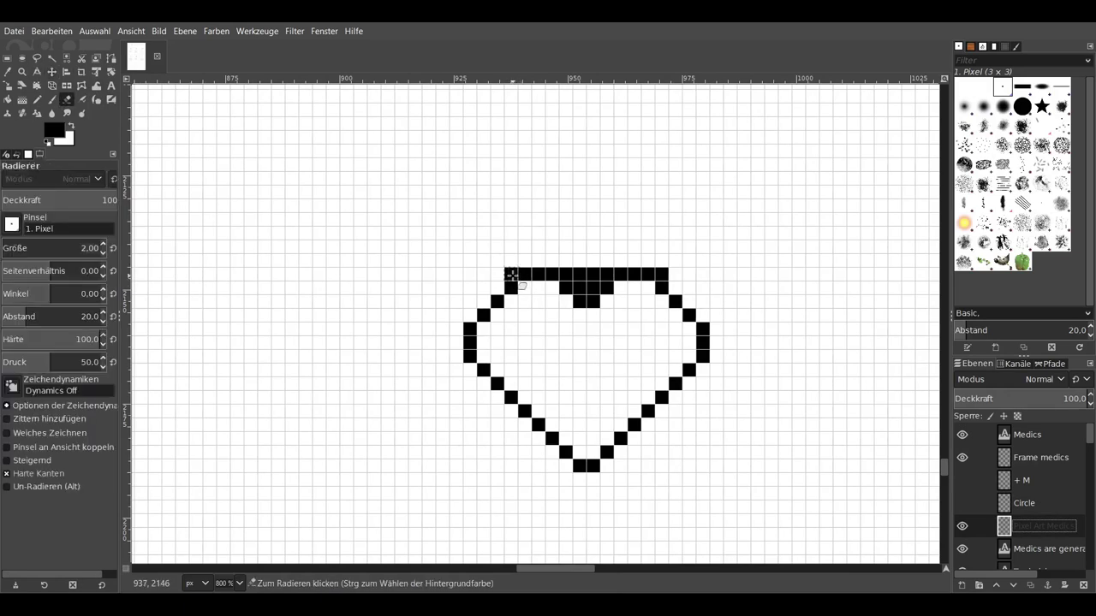
pyautogui.moveTo(536, 274)
pyautogui.mouseDown()
pyautogui.moveTo(596, 302)
pyautogui.moveTo(583, 275)
pyautogui.moveTo(651, 274)
pyautogui.mouseUp()
pyautogui.click(606, 288)
pyautogui.click(565, 287)
pyautogui.click(606, 274)
pyautogui.click(661, 274)
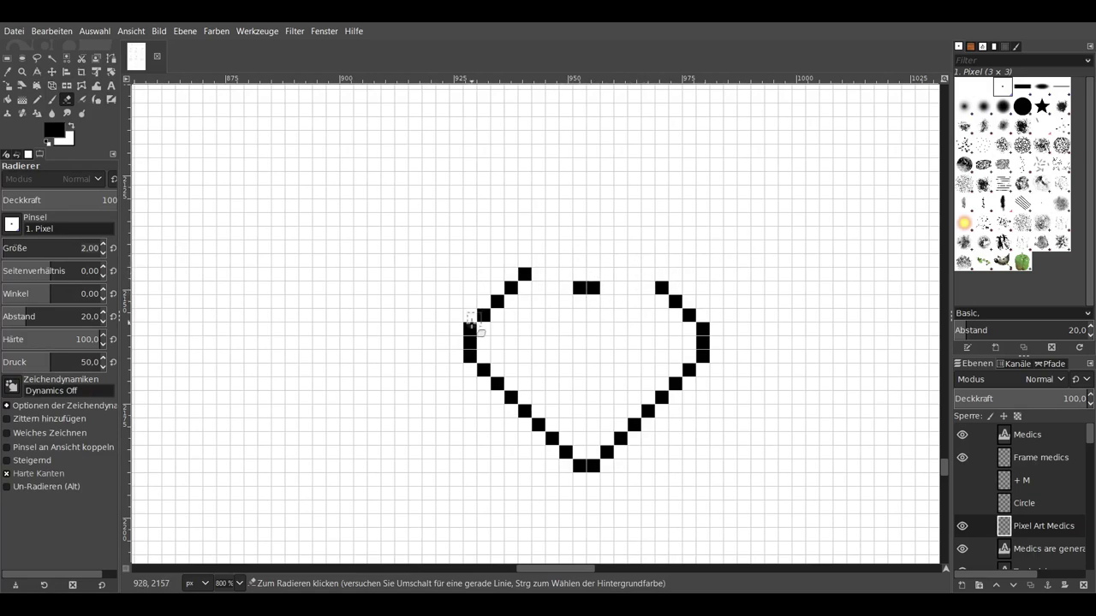
pyautogui.click(483, 315)
pyautogui.press('n')
pyautogui.click(469, 315)
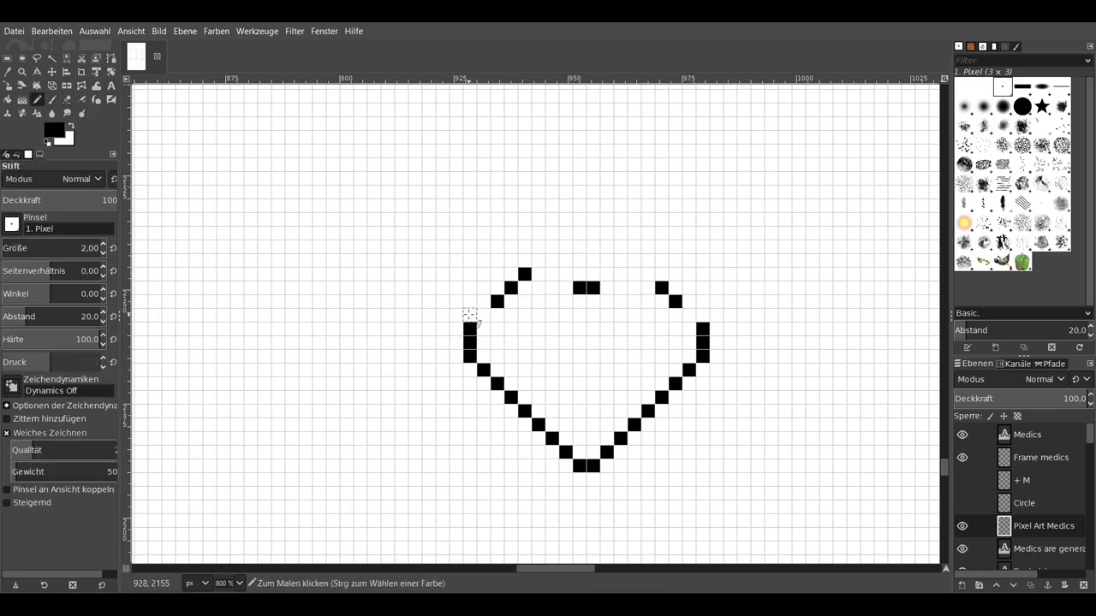
pyautogui.click(702, 315)
# Step: Reshape the heart's upper diagonals into two rounded lobes and show the Circle layer again
pyautogui.click(67, 99)
pyautogui.moveTo(496, 302); pyautogui.dragTo(524, 274)
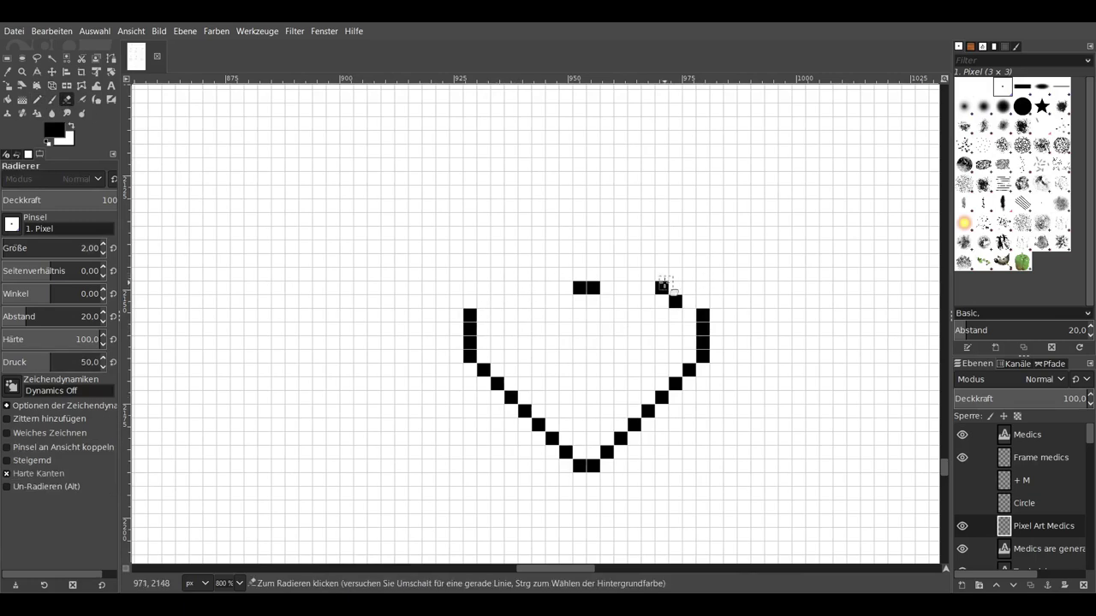
pyautogui.moveTo(661, 288); pyautogui.dragTo(675, 301)
pyautogui.press('n')
pyautogui.moveTo(484, 305); pyautogui.dragTo(540, 274)
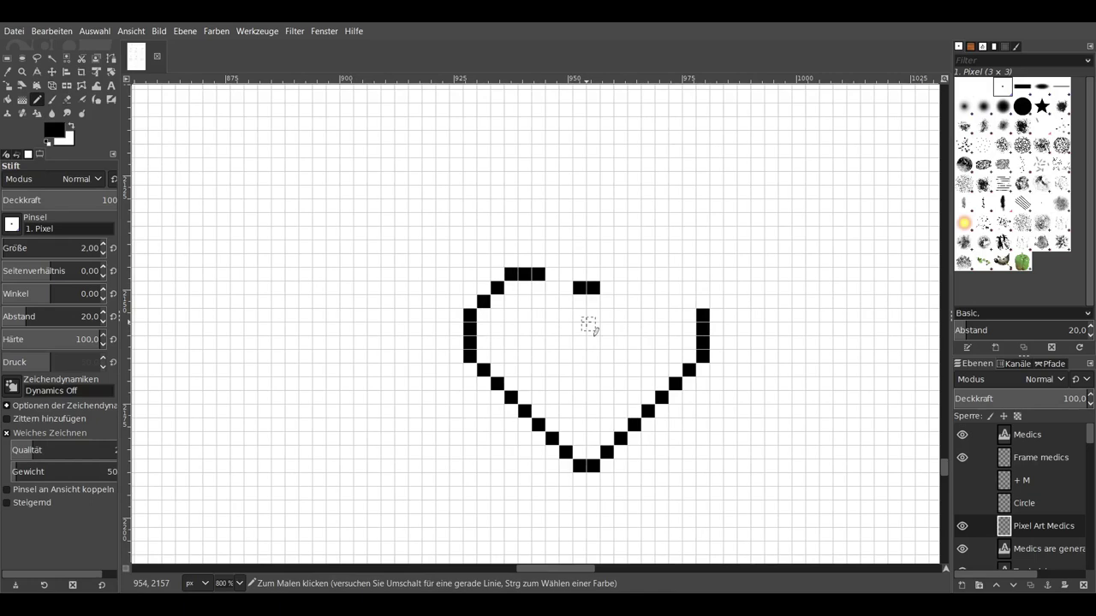
pyautogui.hotkey('shift', 'e')
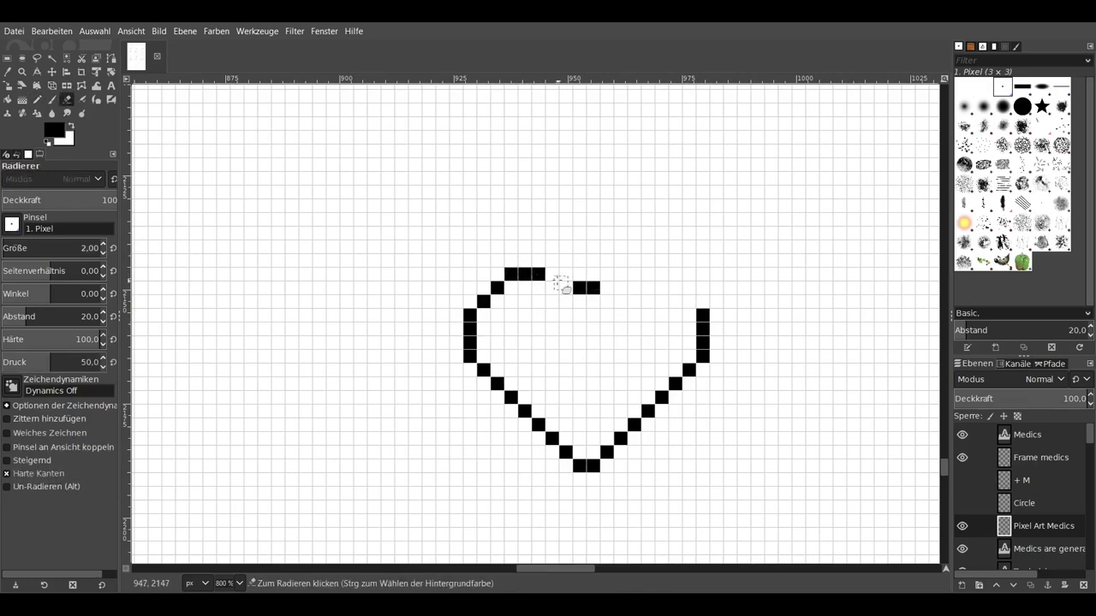
pyautogui.moveTo(538, 274)
pyautogui.mouseDown()
pyautogui.moveTo(524, 274)
pyautogui.moveTo(551, 260)
pyautogui.moveTo(587, 277)
pyautogui.moveTo(641, 269)
pyautogui.moveTo(694, 306)
pyautogui.mouseUp()
pyautogui.press('n')
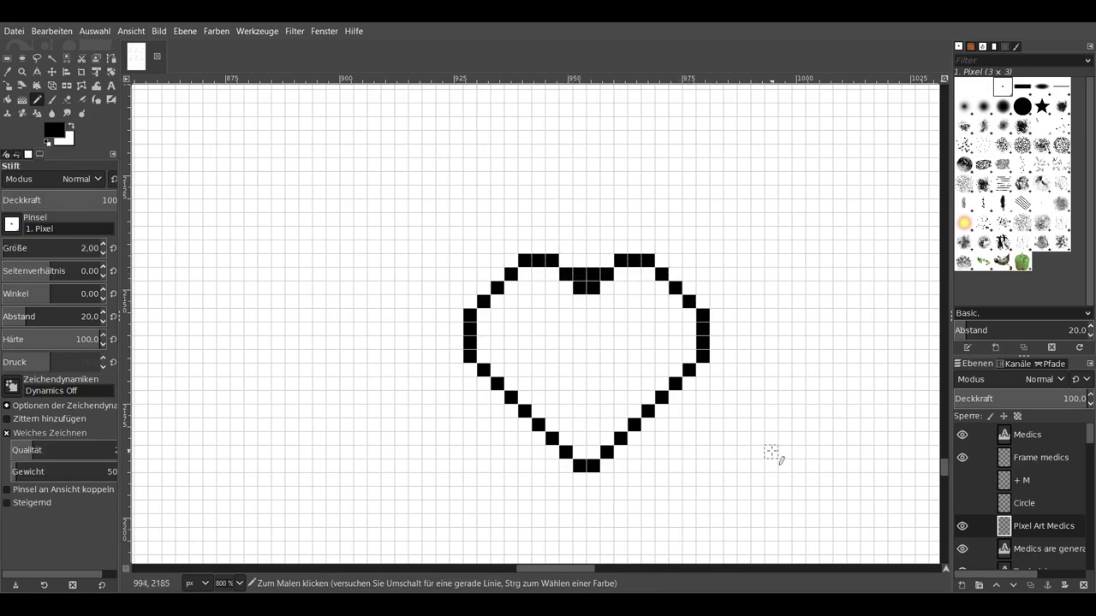
pyautogui.click(962, 502)
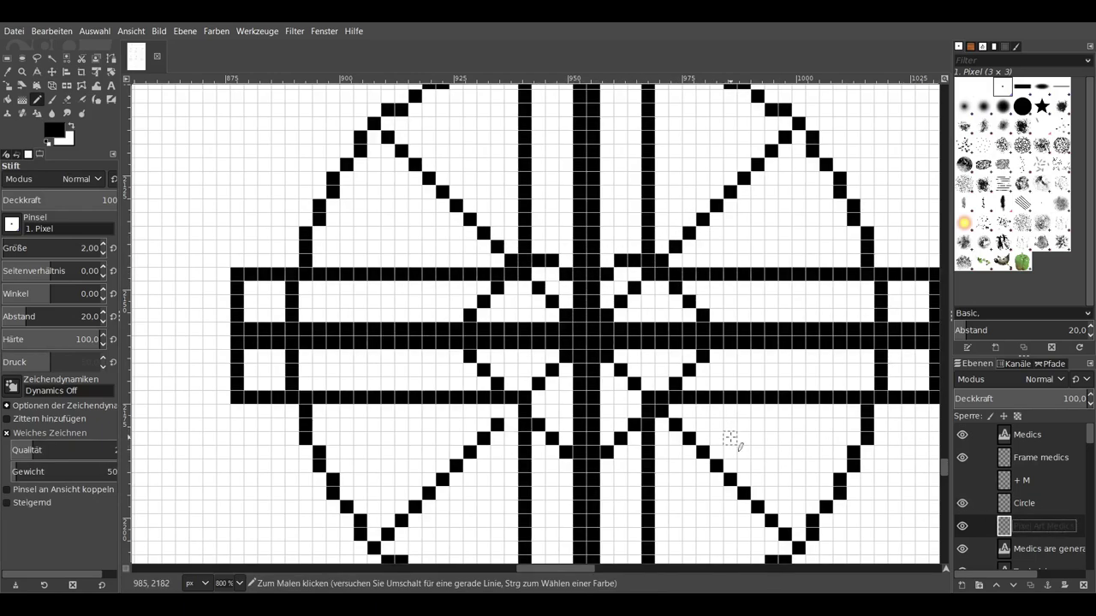
# Step: On the Circle layer, erase the band, vertical cross bar and stray pixels inside the heart
pyautogui.scroll(-2, 703, 433)
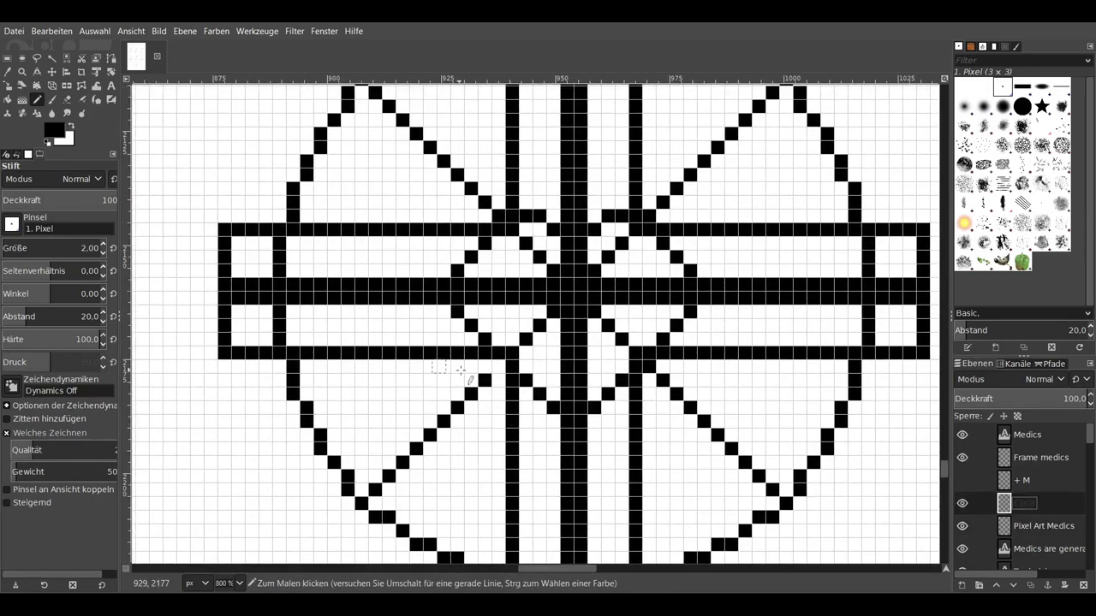
pyautogui.click(964, 502)
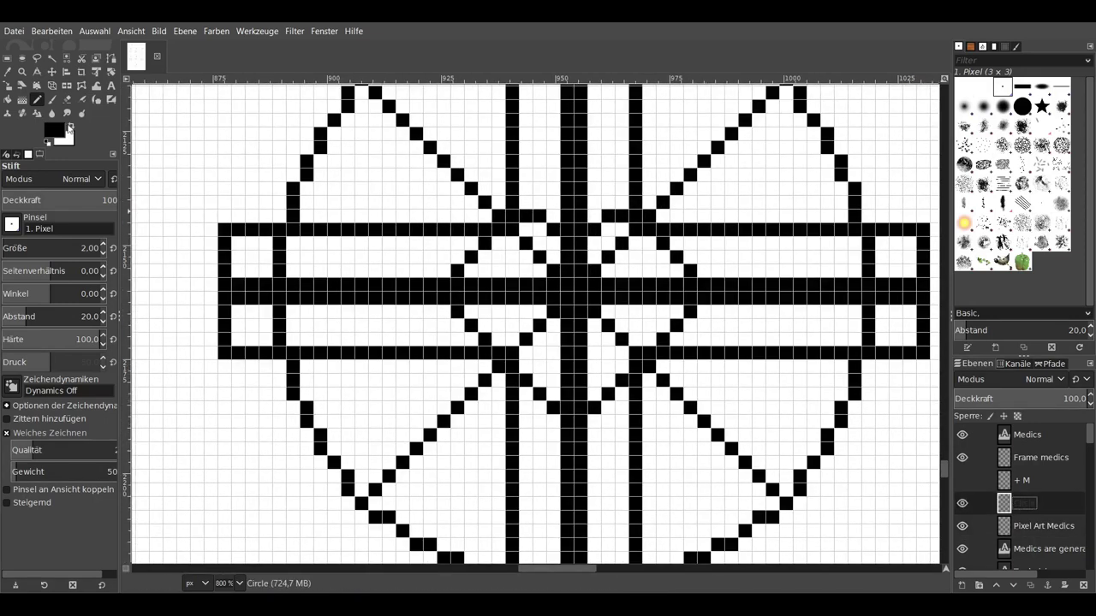
pyautogui.hotkey('shift', 'e')
pyautogui.moveTo(570, 280); pyautogui.dragTo(600, 279)
pyautogui.moveTo(678, 283)
pyautogui.mouseDown()
pyautogui.moveTo(685, 294)
pyautogui.moveTo(457, 299)
pyautogui.moveTo(690, 299)
pyautogui.mouseUp()
pyautogui.moveTo(568, 246)
pyautogui.mouseDown()
pyautogui.moveTo(570, 416)
pyautogui.moveTo(579, 257)
pyautogui.moveTo(578, 411)
pyautogui.moveTo(602, 256)
pyautogui.moveTo(612, 245)
pyautogui.moveTo(631, 249)
pyautogui.moveTo(557, 274)
pyautogui.moveTo(526, 243)
pyautogui.moveTo(553, 314)
pyautogui.moveTo(523, 339)
pyautogui.moveTo(594, 313)
pyautogui.moveTo(636, 355)
pyautogui.mouseUp()
pyautogui.click(517, 233)
pyautogui.click(633, 229)
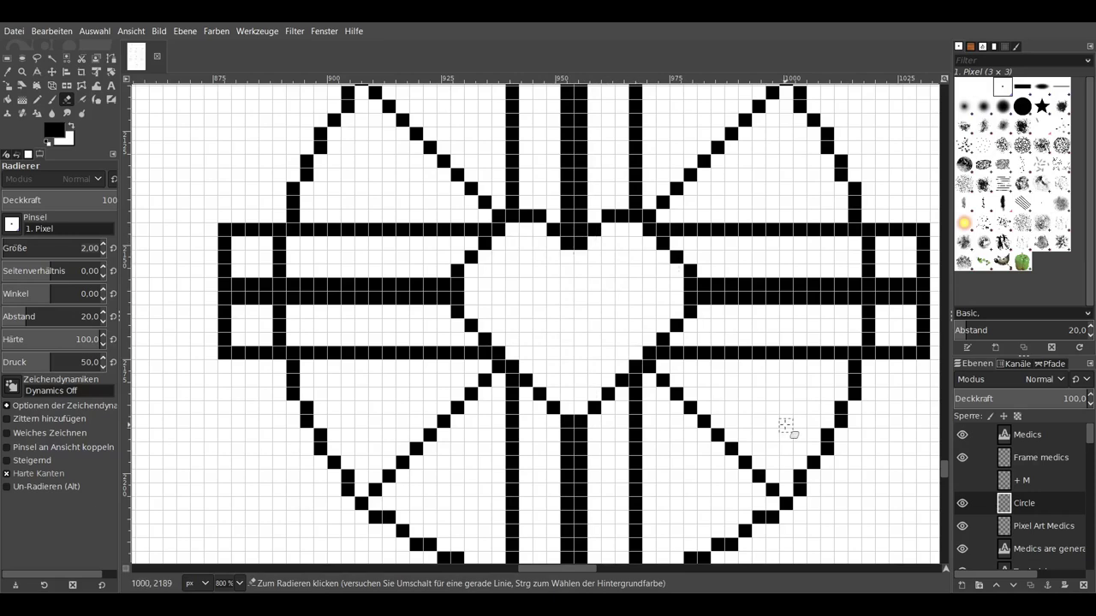
# Step: Erase the inner cross-arm lines, leaving the arms as hollow outlines with short bars
pyautogui.keyDown('ctrl'); pyautogui.scroll(-2, 783, 430); pyautogui.keyUp('ctrl')
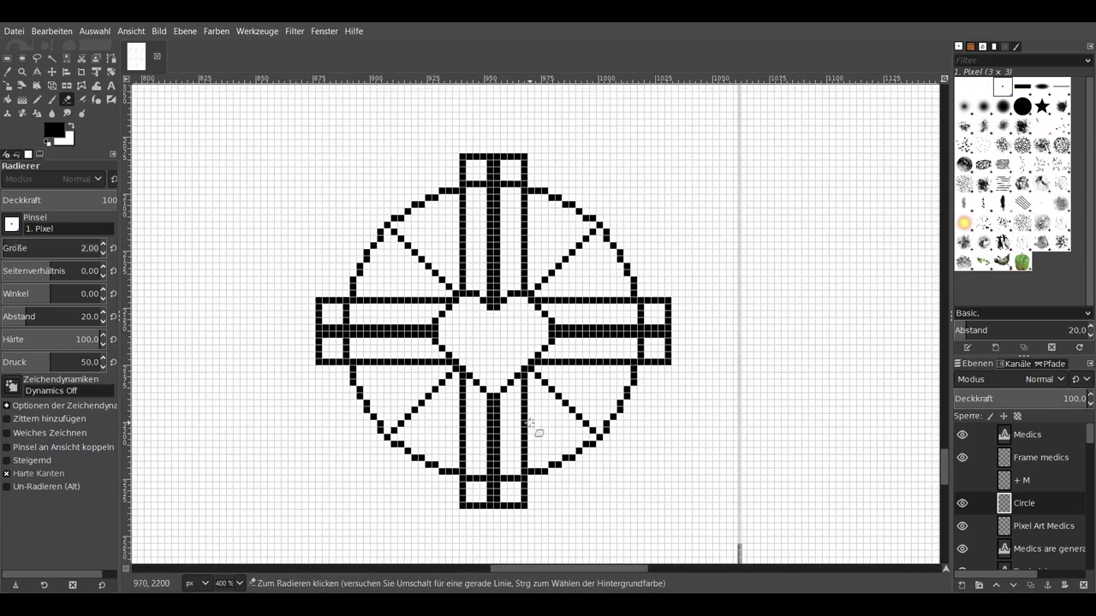
pyautogui.hscroll(-3, 325, 343)
pyautogui.keyDown('ctrl'); pyautogui.scroll(2, 529, 283); pyautogui.keyUp('ctrl')
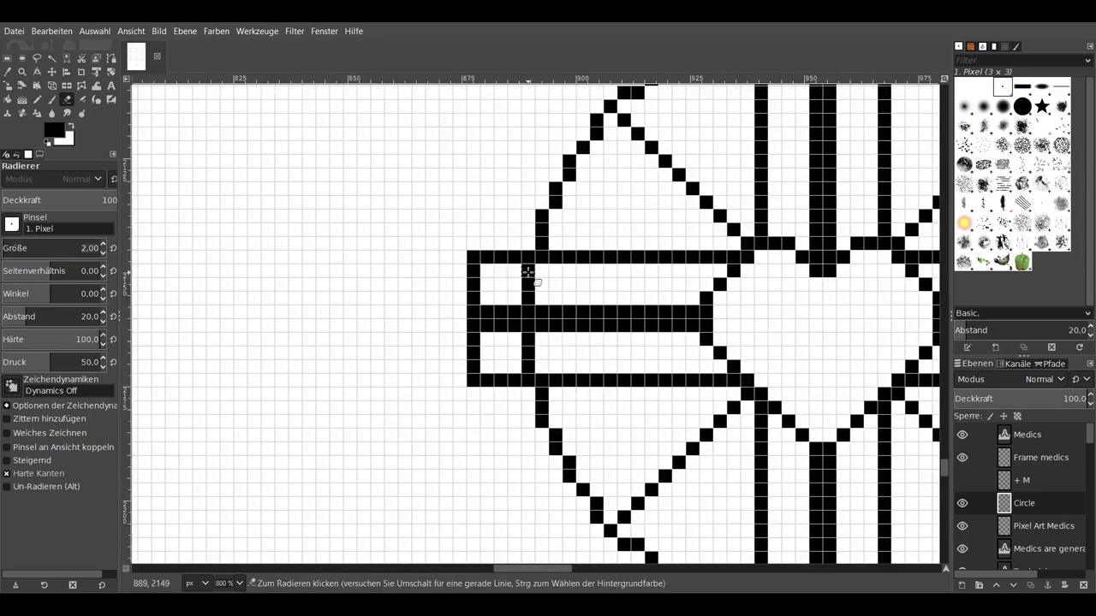
pyautogui.moveTo(527, 272); pyautogui.dragTo(528, 374)
pyautogui.hscroll(2, 522, 343)
pyautogui.hscroll(2, 514, 257)
pyautogui.scroll(2, 504, 166)
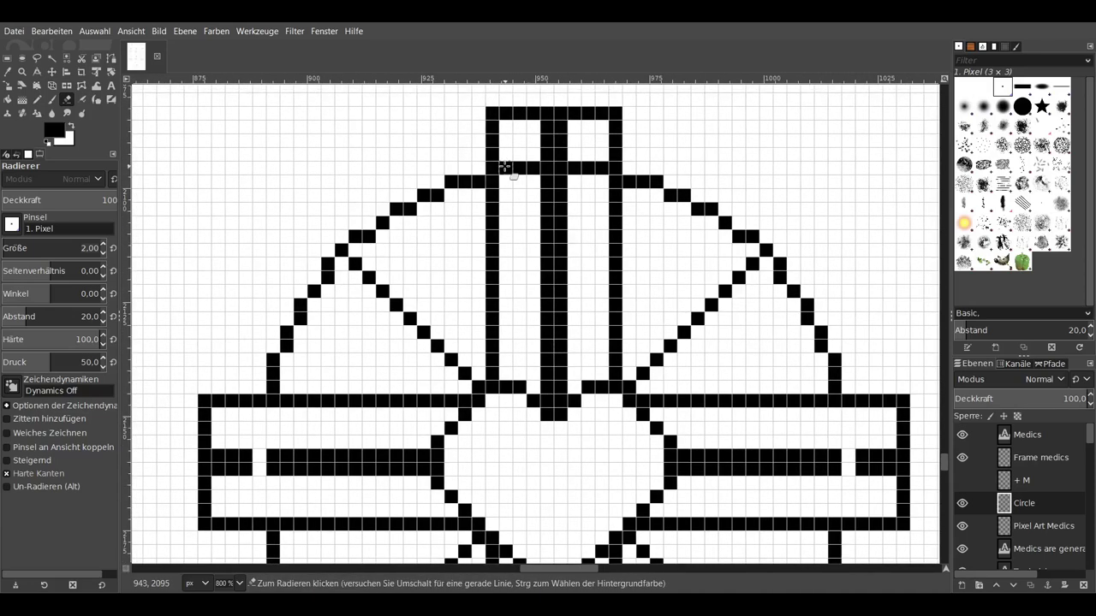
pyautogui.moveTo(504, 165); pyautogui.dragTo(604, 165)
pyautogui.scroll(-5, 506, 362)
pyautogui.moveTo(506, 366); pyautogui.dragTo(604, 366)
pyautogui.keyDown('ctrl'); pyautogui.scroll(-2, 568, 417); pyautogui.keyUp('ctrl')
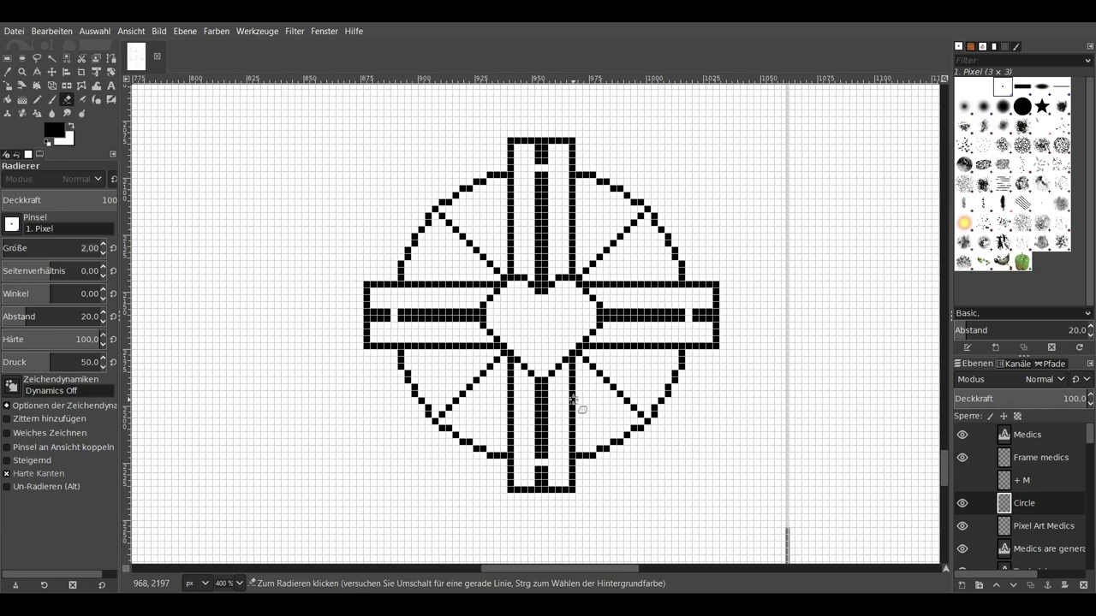
# Step: Link the Circle and Pixel Art Medics layers and move the emblem up into the frame centre
pyautogui.click(978, 504)
pyautogui.click(979, 526)
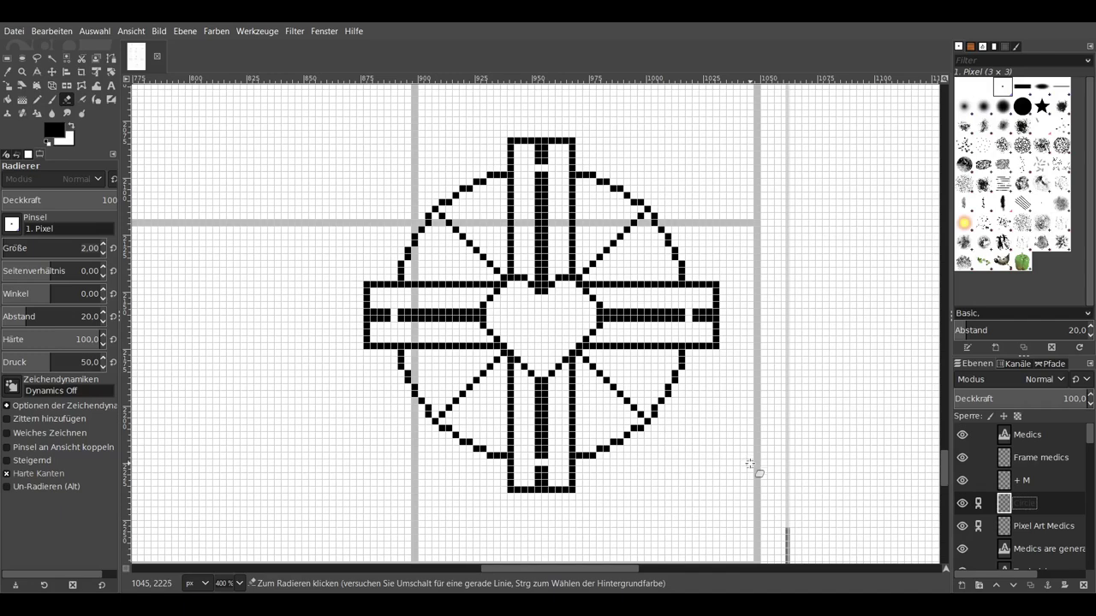
pyautogui.scroll(2, 741, 477)
pyautogui.hscroll(-2, 742, 477)
pyautogui.press('m')
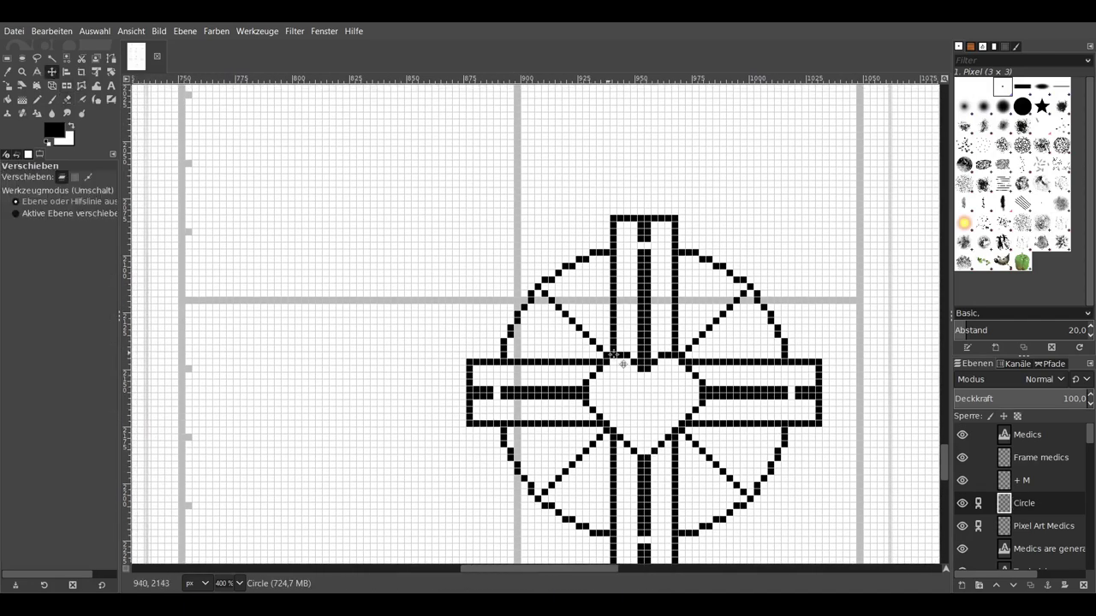
pyautogui.moveTo(615, 354); pyautogui.dragTo(611, 325)
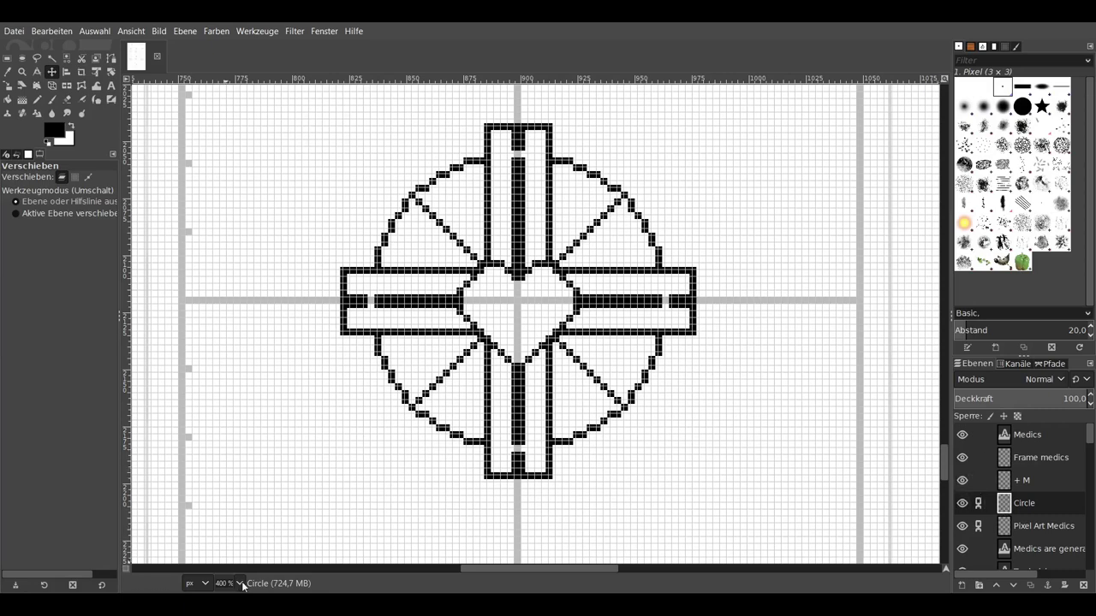
# Step: Zoom to 200%, hide the canvas grid, and hide the '+ M' guide layer
pyautogui.press('2')
pyautogui.hotkey('ctrl', 'shift', 'g')
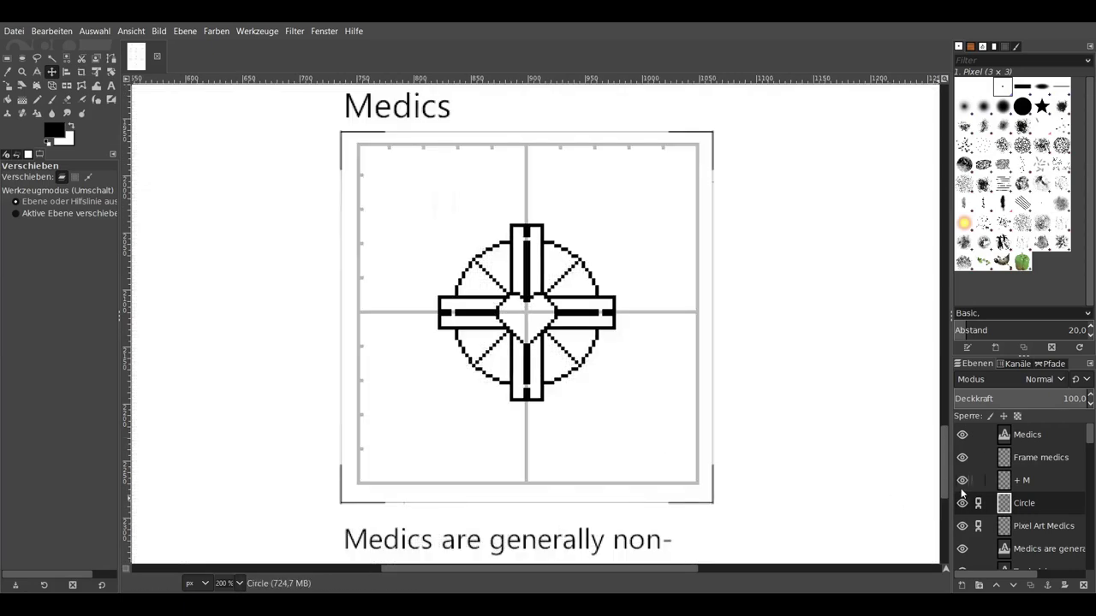
pyautogui.click(963, 480)
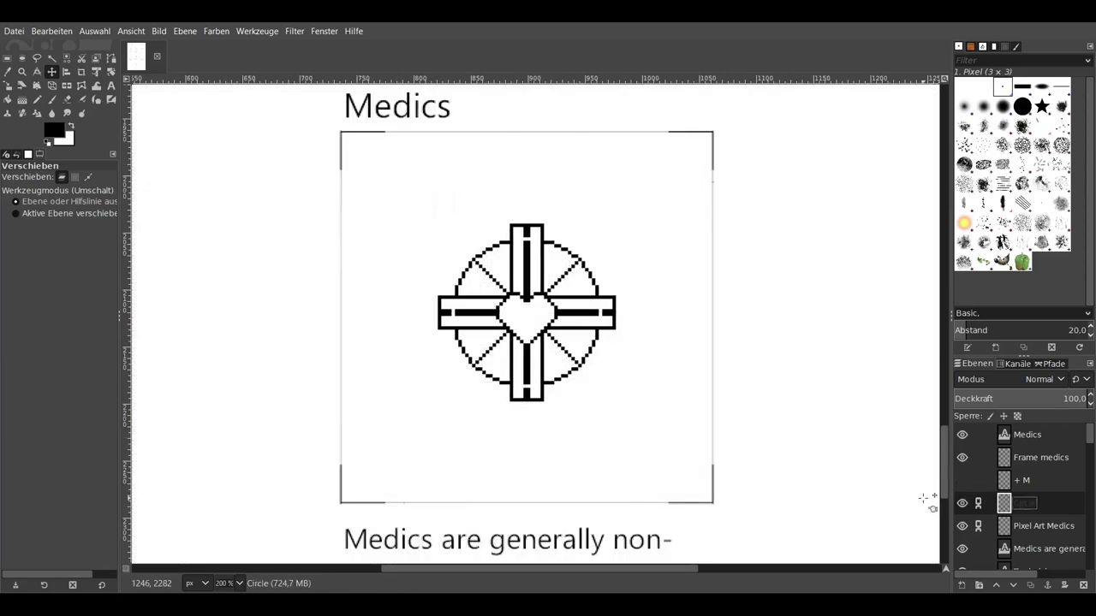